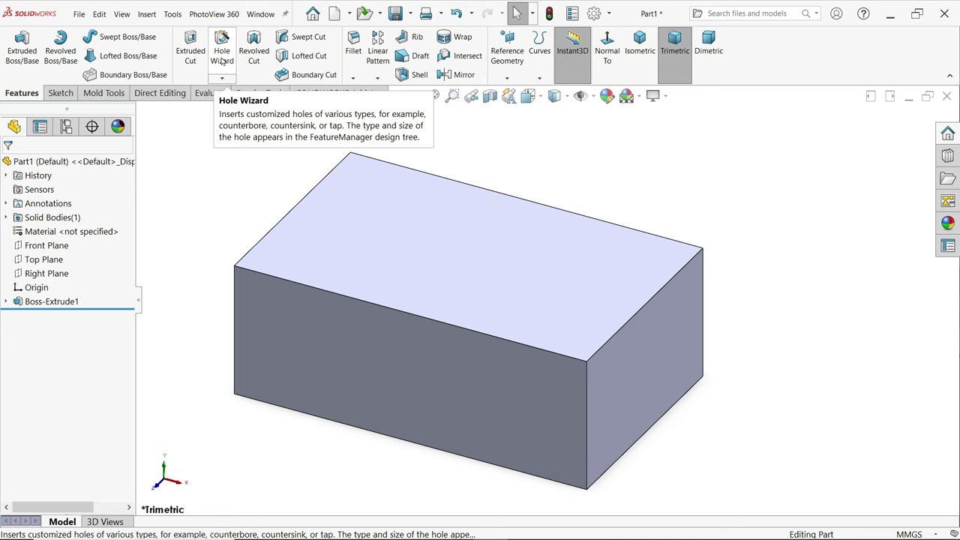
- Start and cancel Hole Wizard, then show the Insert > Features submenu of hole commands
click(222, 54)
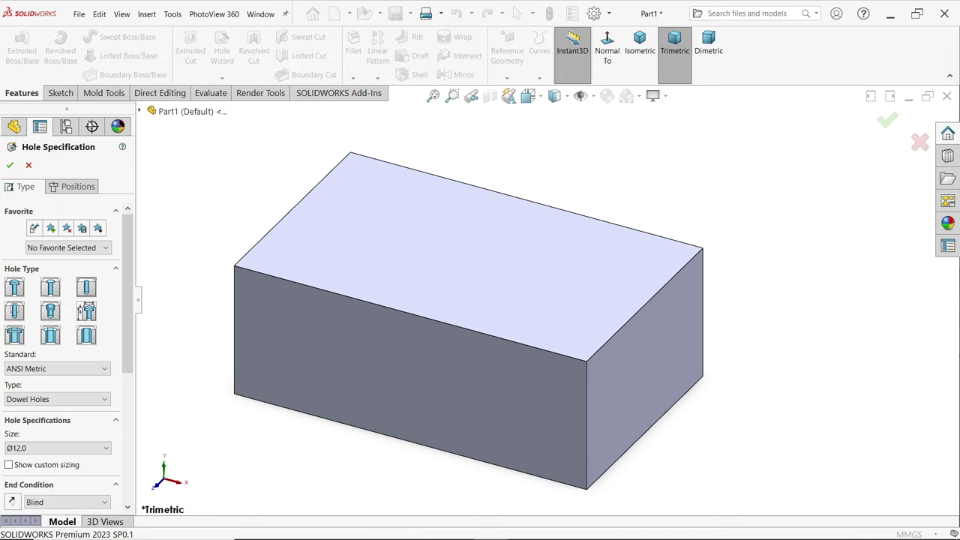
click(27, 166)
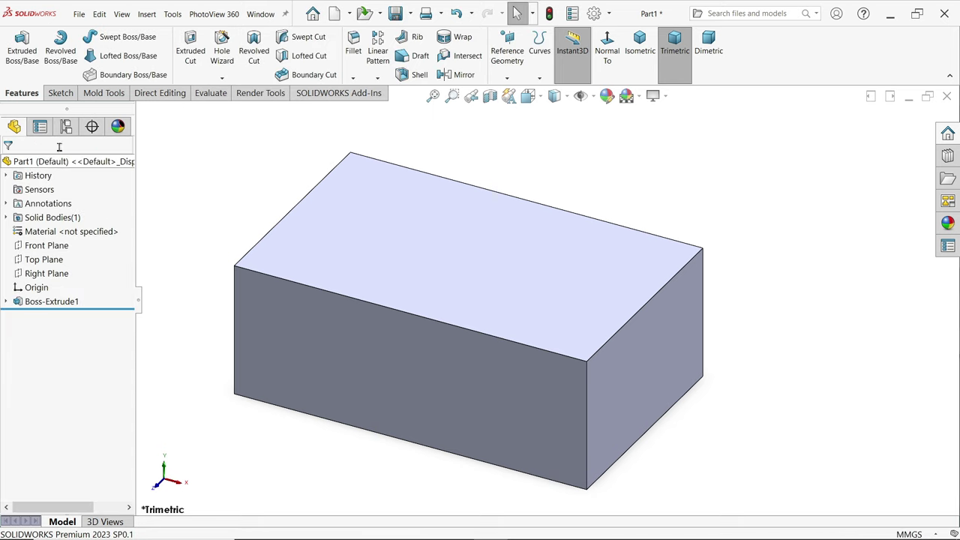
click(147, 14)
mouse_move(173, 75)
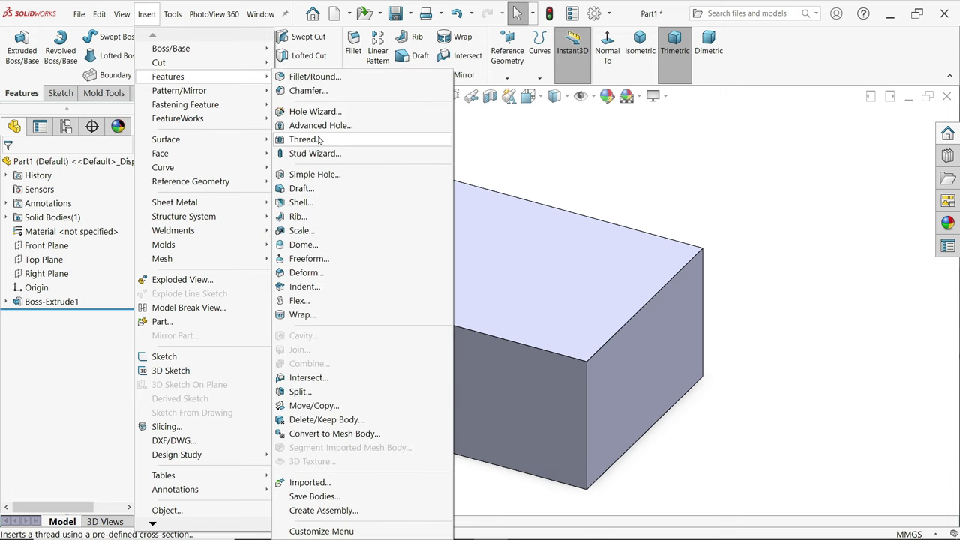
- Start a new Hole Wizard hole from the Features tab hole dropdown
click(492, 133)
click(222, 78)
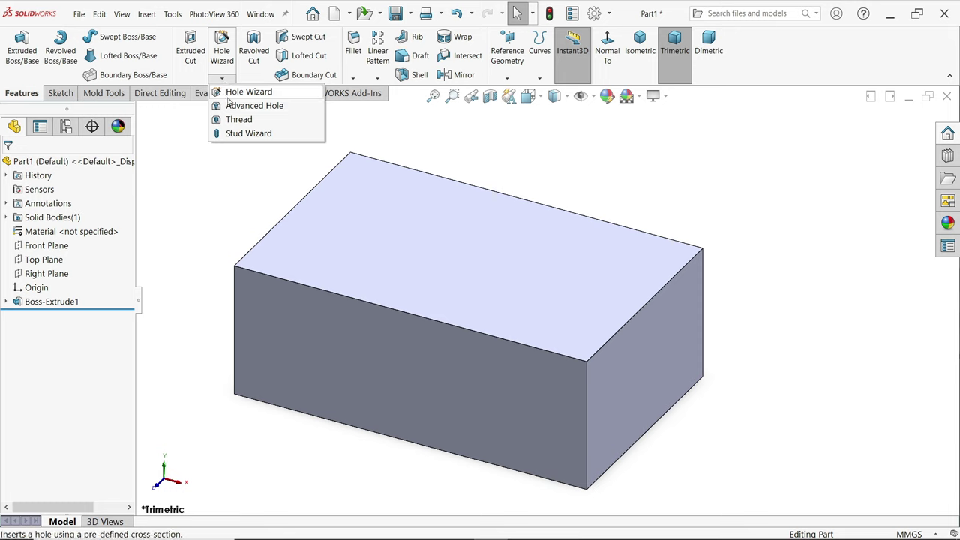
click(258, 93)
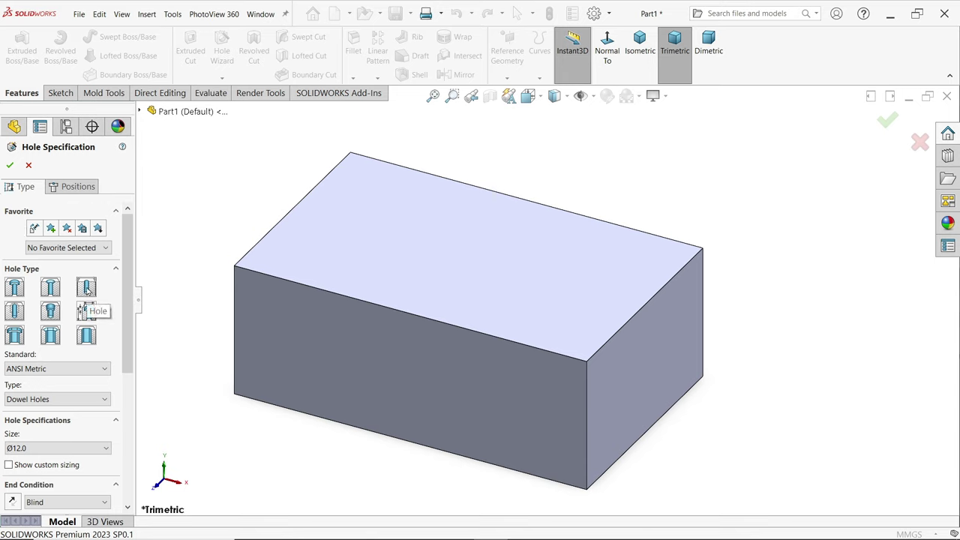
- Set the hole to ANSI Metric Drill sizes, Ø12.0, with custom sizing shown (12.000mm, 118deg)
click(64, 369)
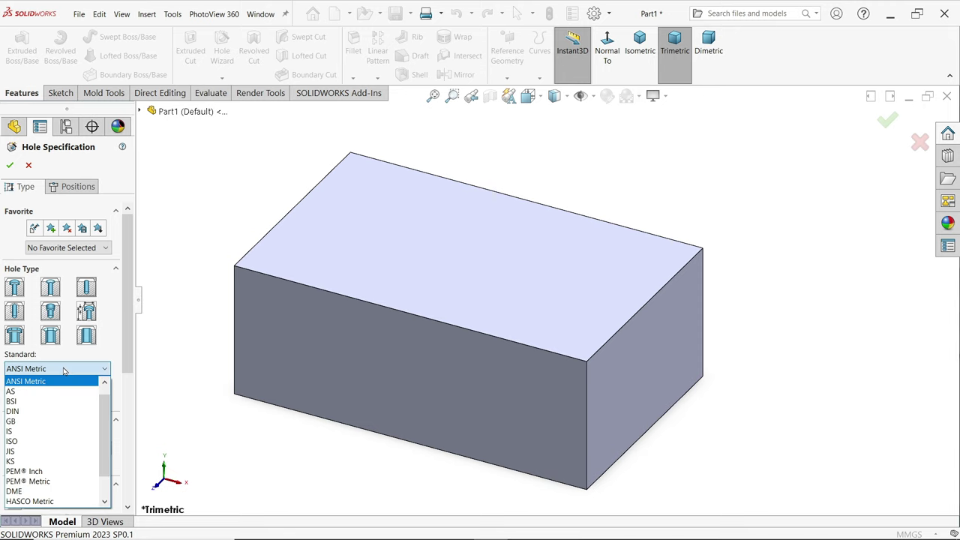
scroll(63, 369, up, 1)
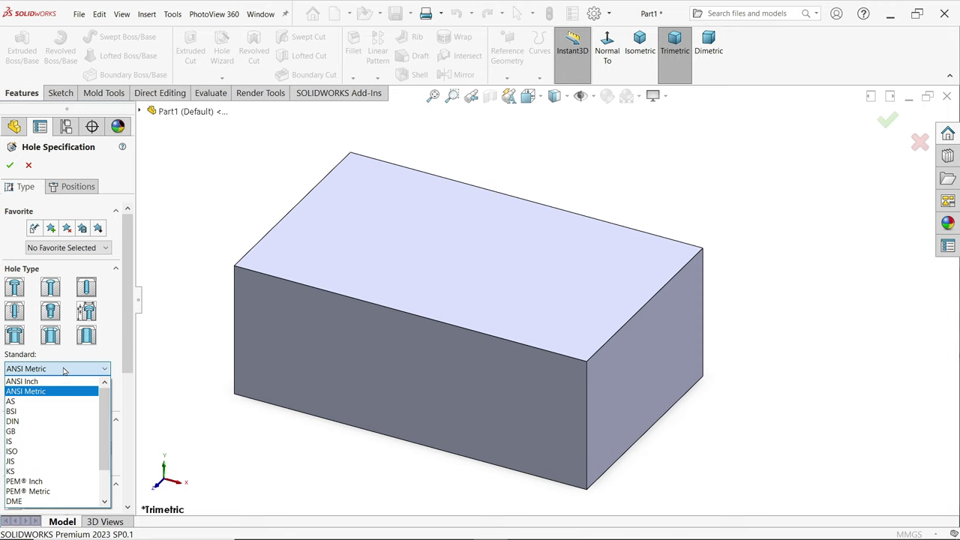
click(49, 393)
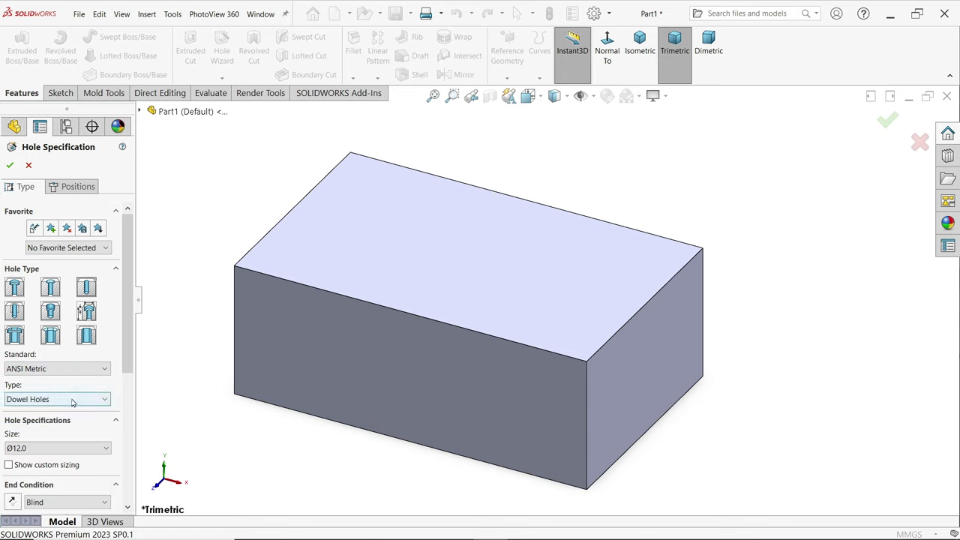
click(72, 403)
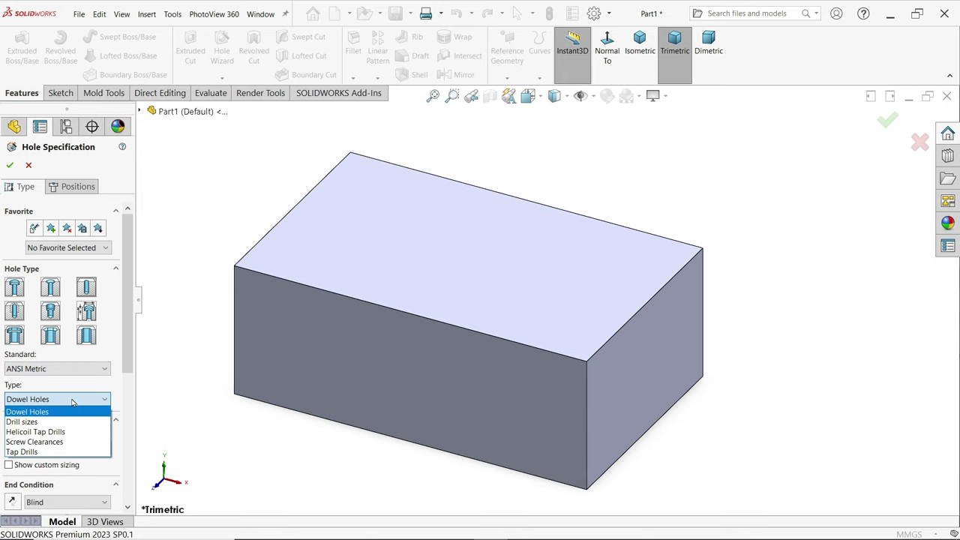
click(33, 421)
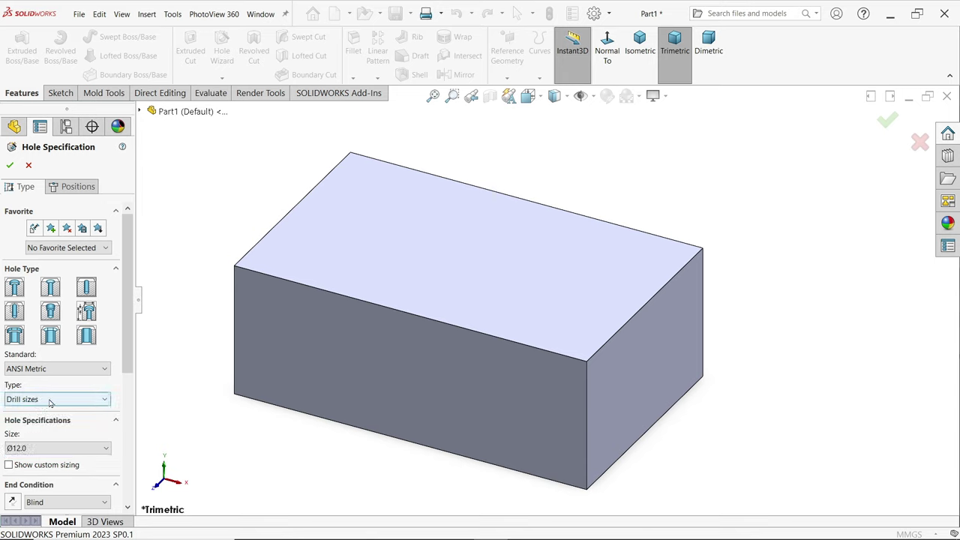
scroll(45, 390, down, 3)
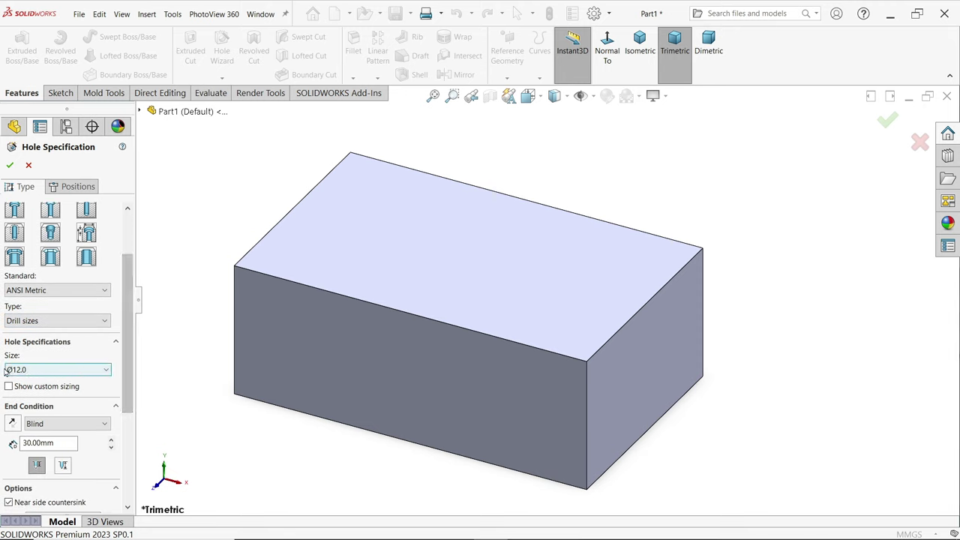
click(36, 371)
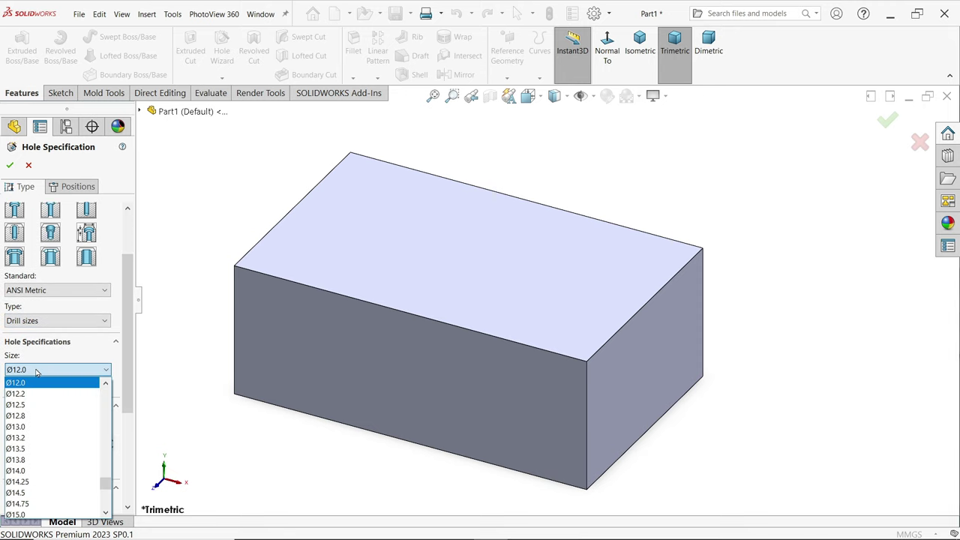
click(36, 372)
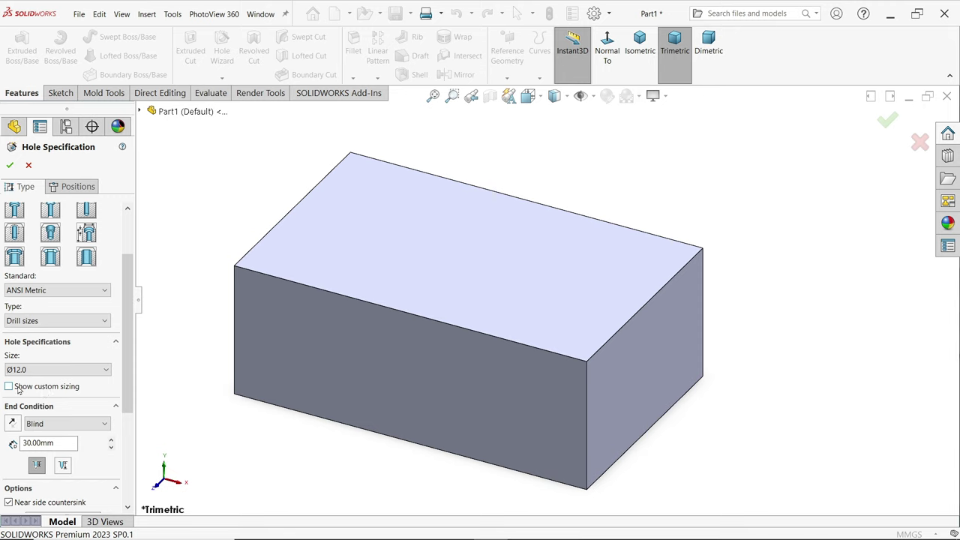
click(30, 389)
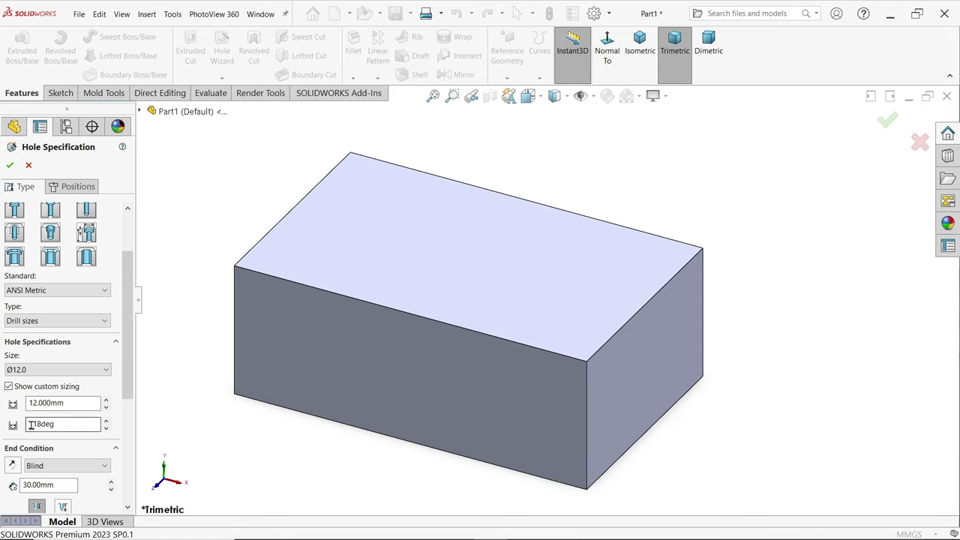
- Make the 12 mm hole Through All with near and far side countersinks unchecked
drag(129, 358, 117, 426)
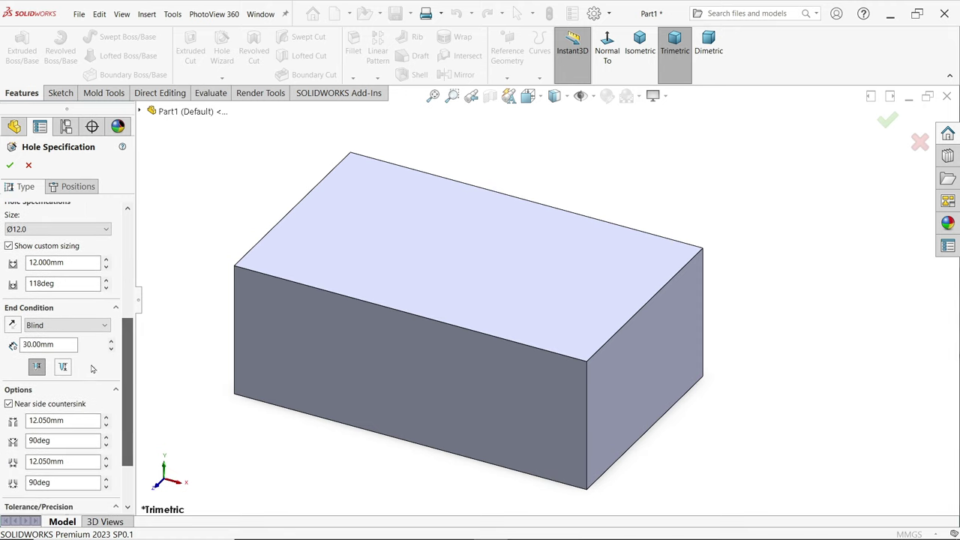
click(69, 326)
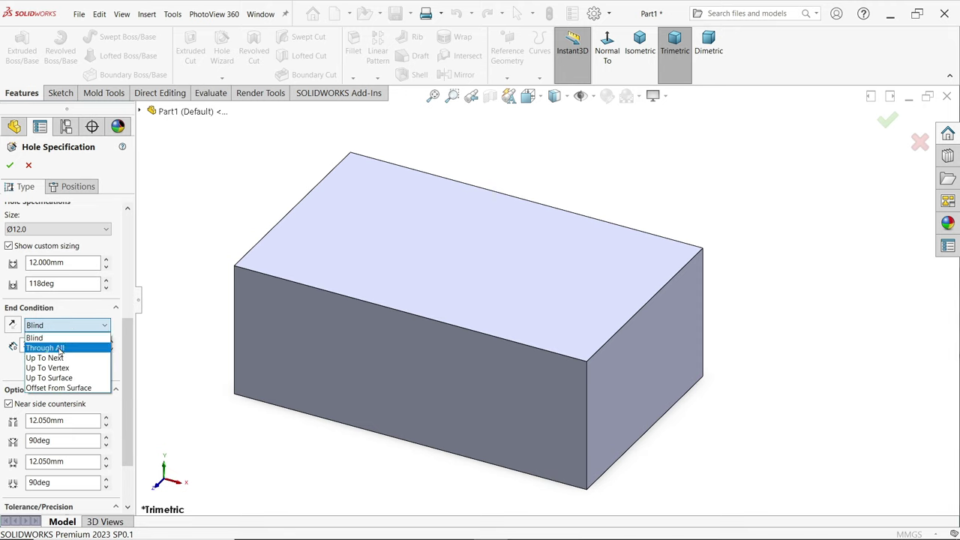
click(64, 347)
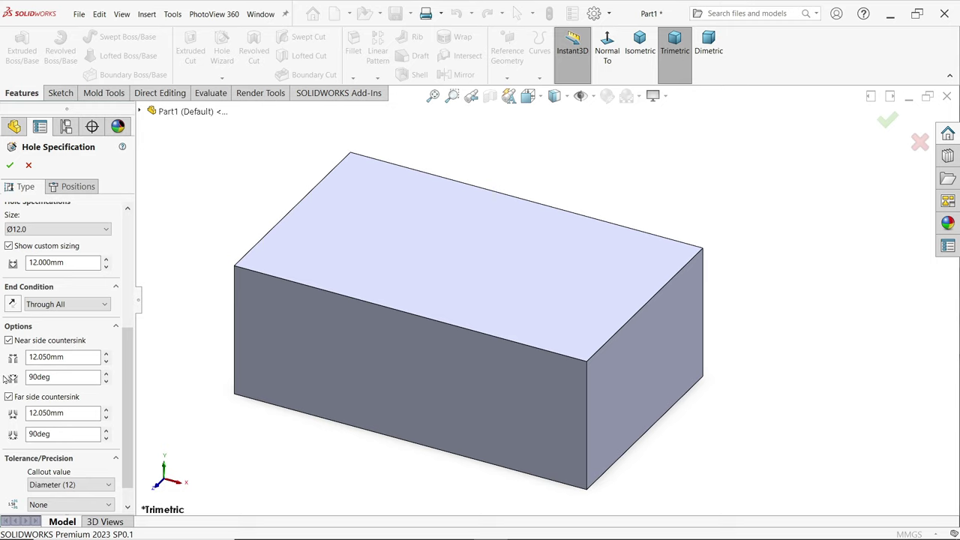
click(10, 341)
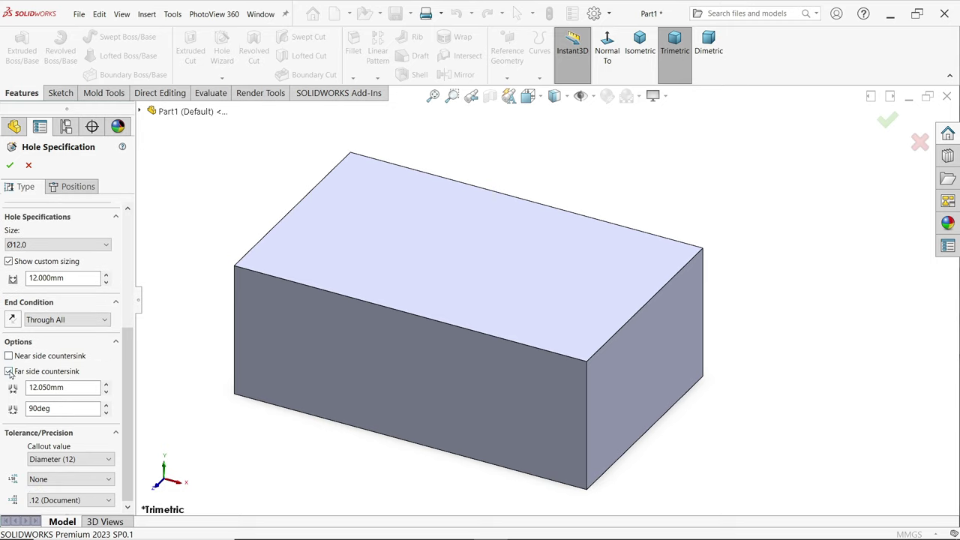
click(9, 372)
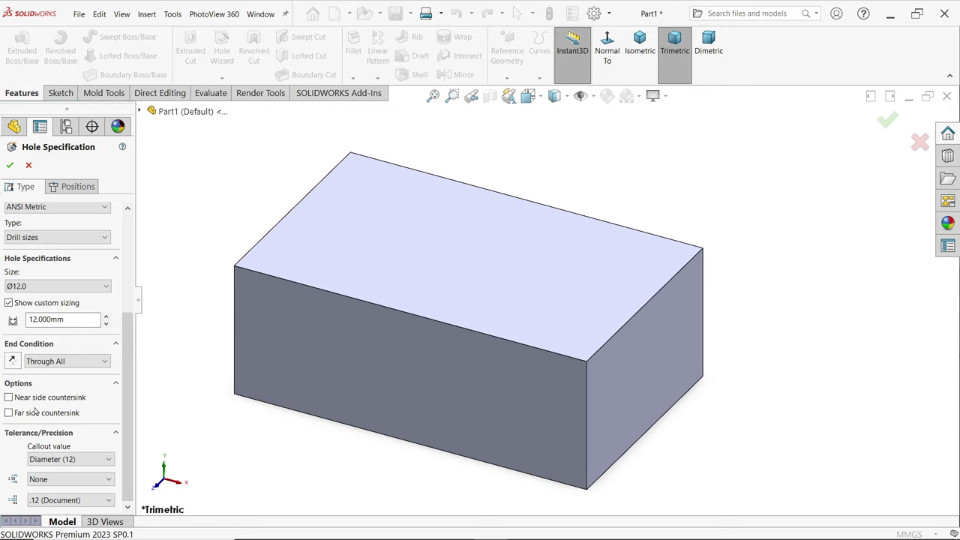
- Place hole centres on the block's top and front faces in a 3D sketch
click(76, 189)
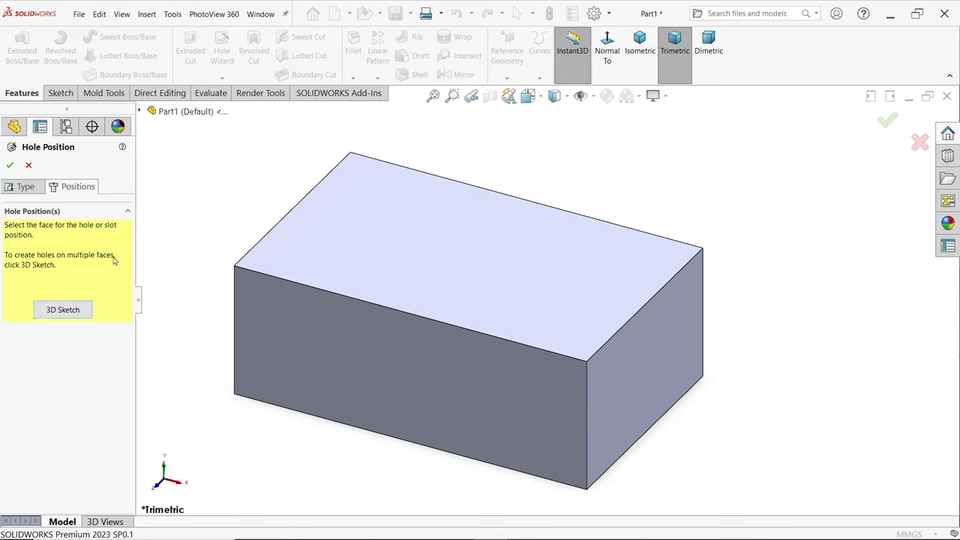
click(62, 311)
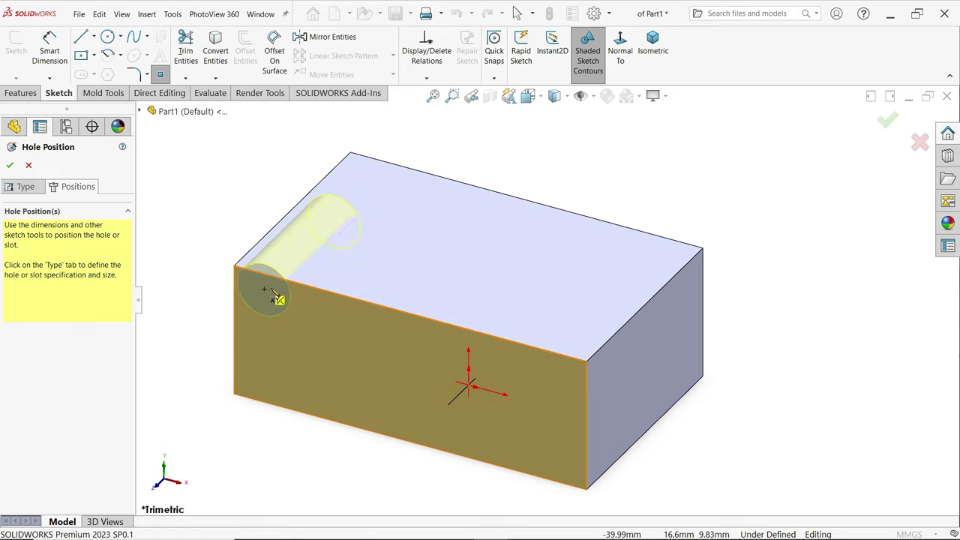
click(337, 227)
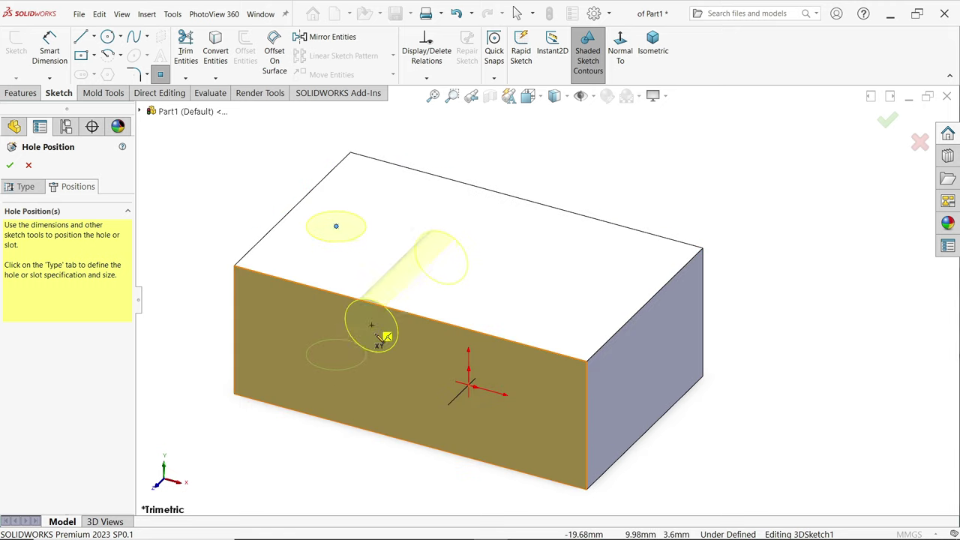
click(401, 390)
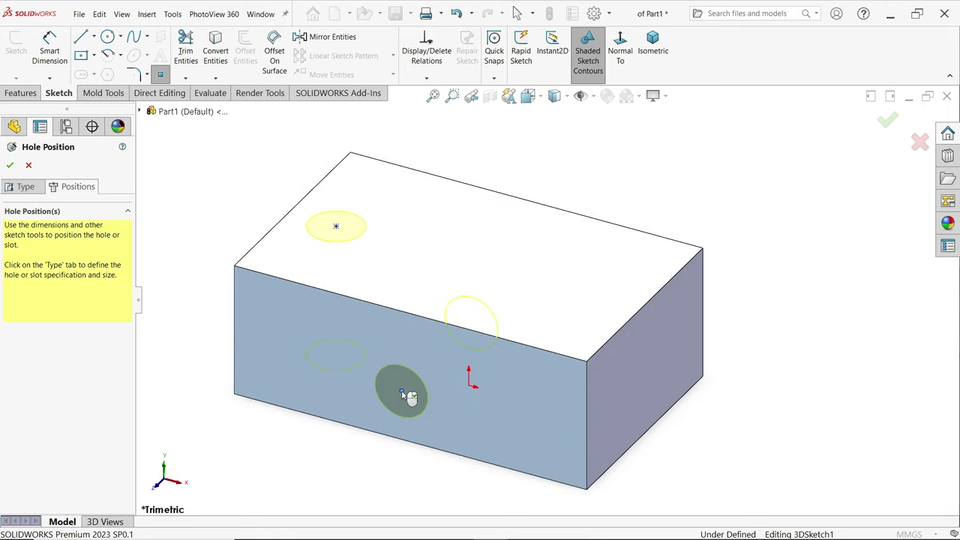
right_click(203, 282)
click(229, 284)
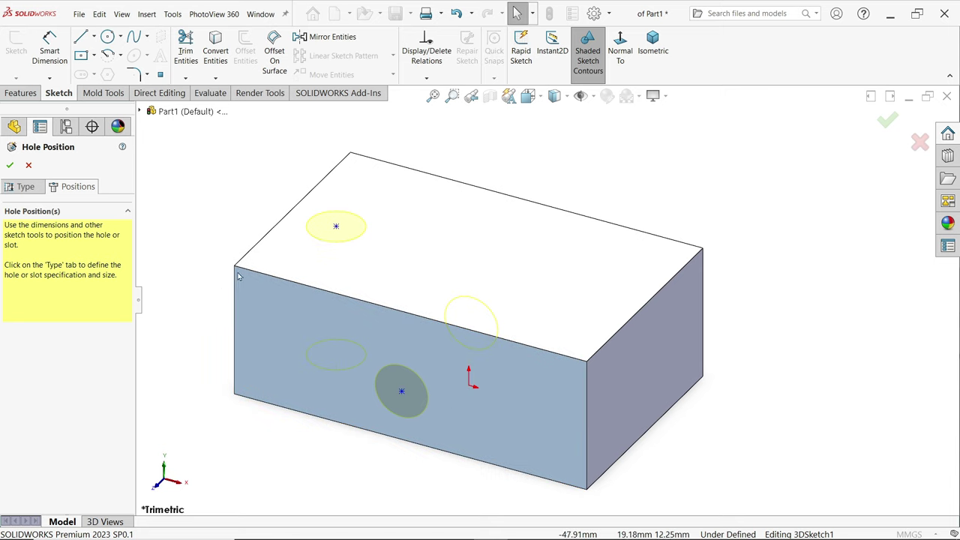
click(665, 96)
middle_drag(581, 186, 552, 236)
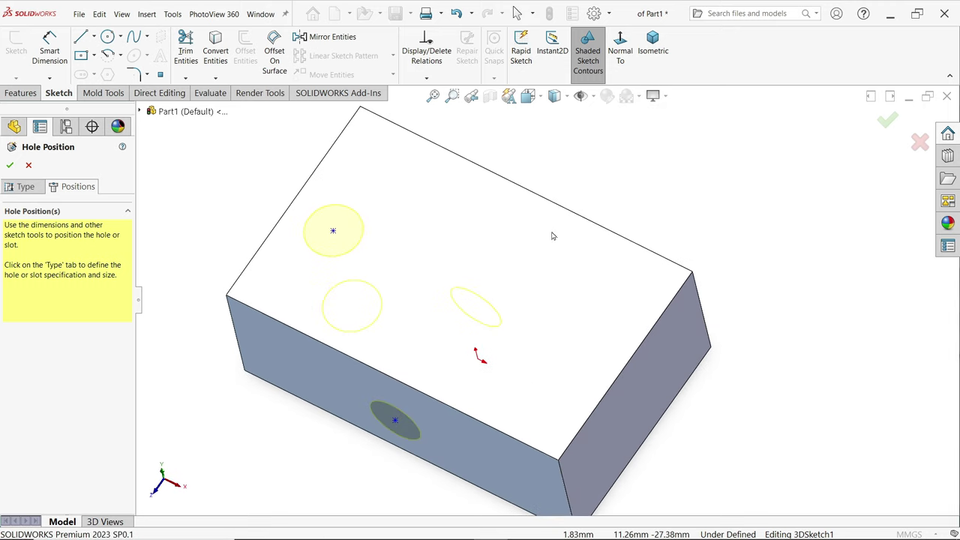
- Dimension the top hole 10 mm from the left edge and 25 mm (50/2) from the front edge
click(49, 49)
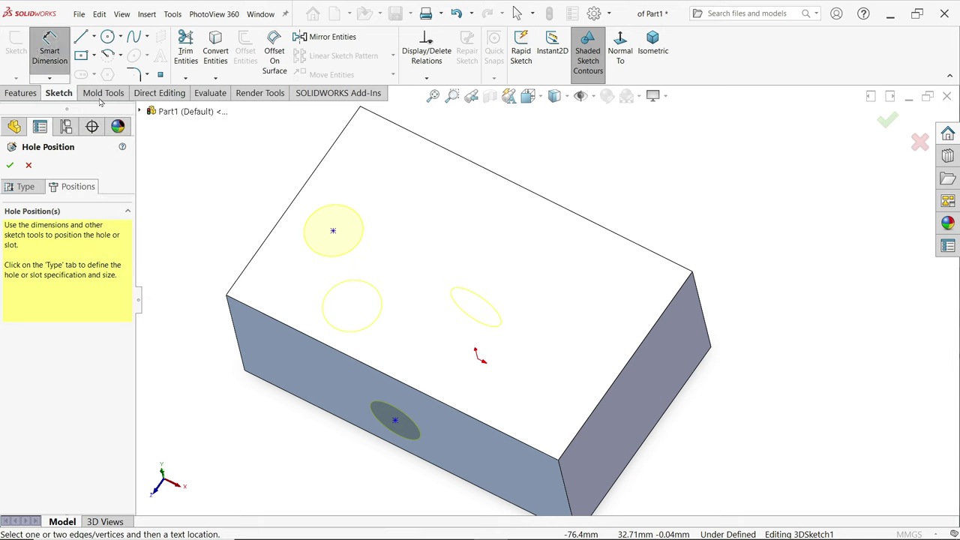
click(333, 230)
click(296, 207)
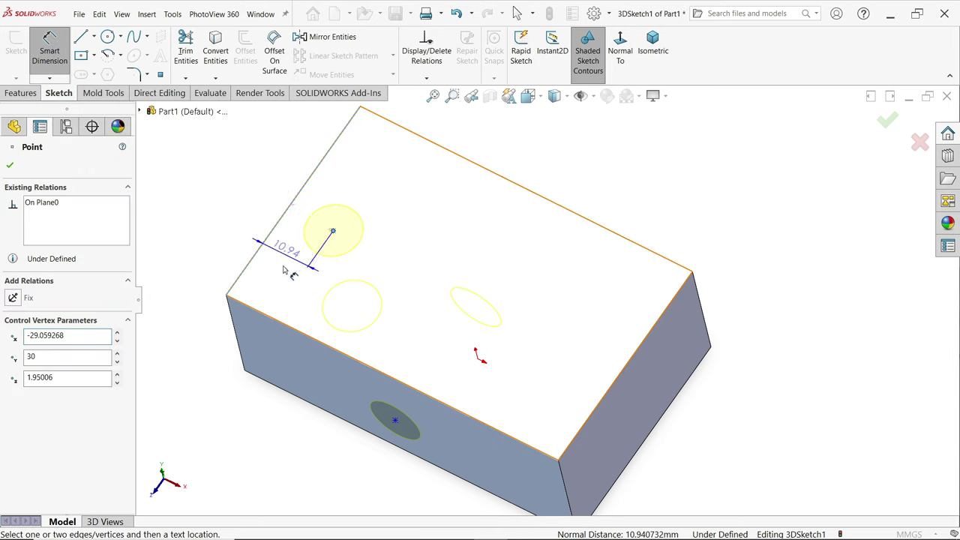
click(283, 272)
text(10)
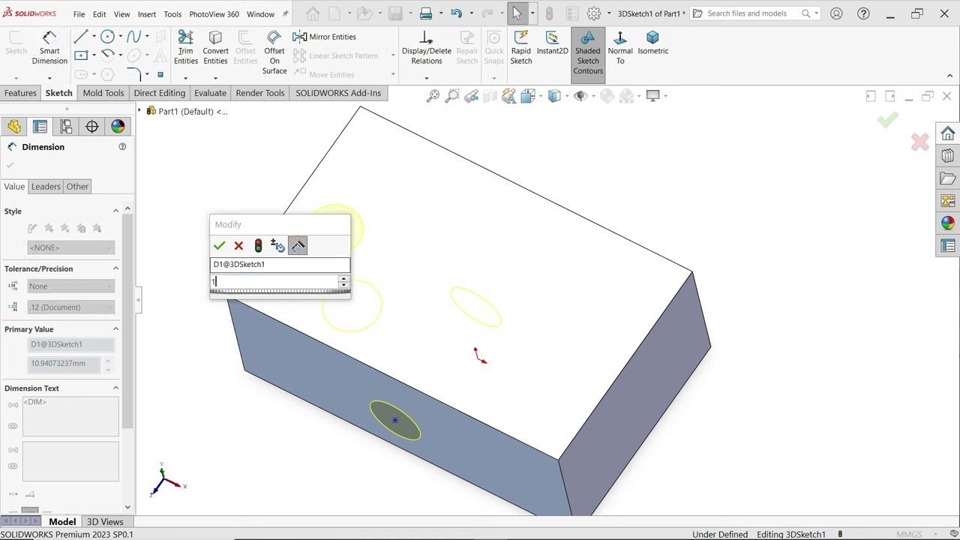
click(216, 244)
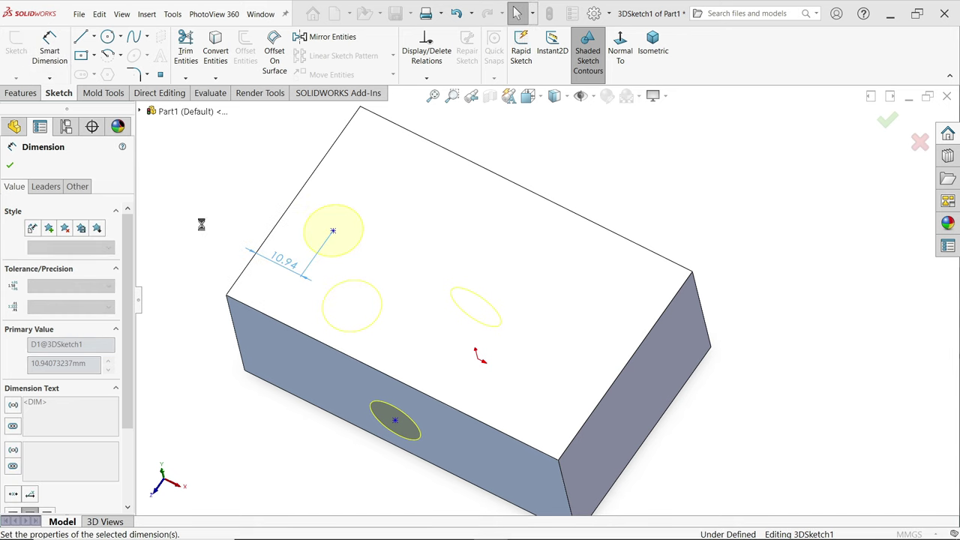
click(330, 228)
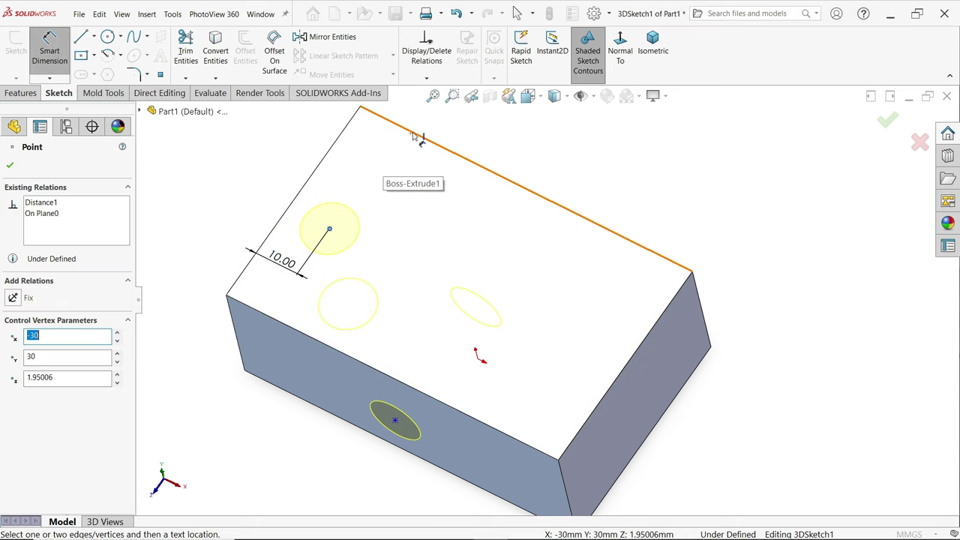
click(273, 322)
click(225, 231)
text(50/2)
key(Return)
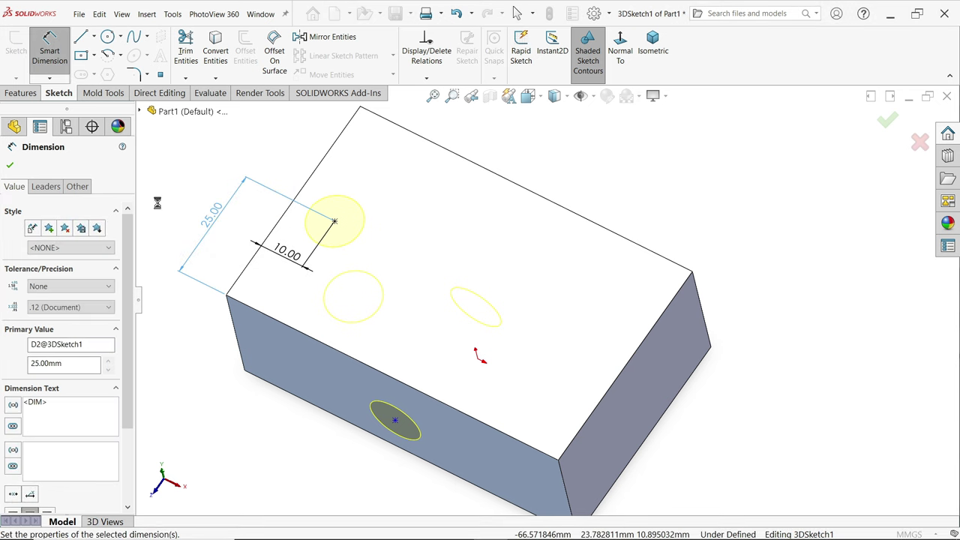
- Dimension the front-face hole 15 mm above the block's bottom edge
scroll(465, 281, up, 2)
middle_drag(465, 280, 448, 352)
scroll(448, 351, down, 2)
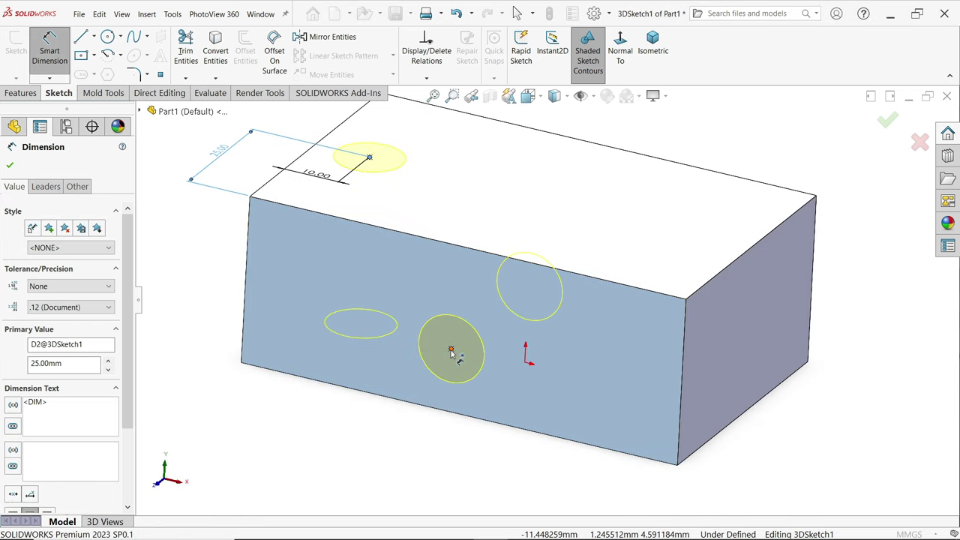
click(451, 349)
click(444, 413)
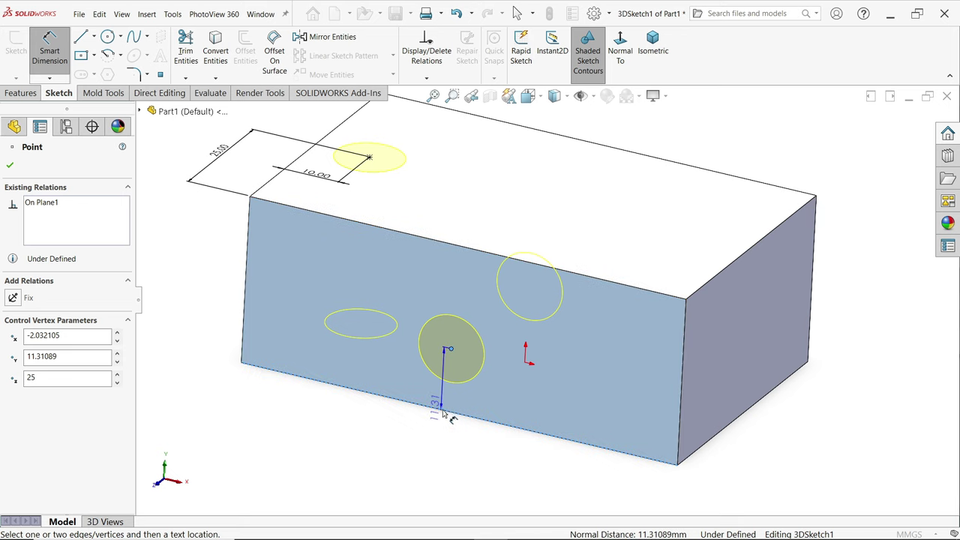
click(506, 399)
text(15)
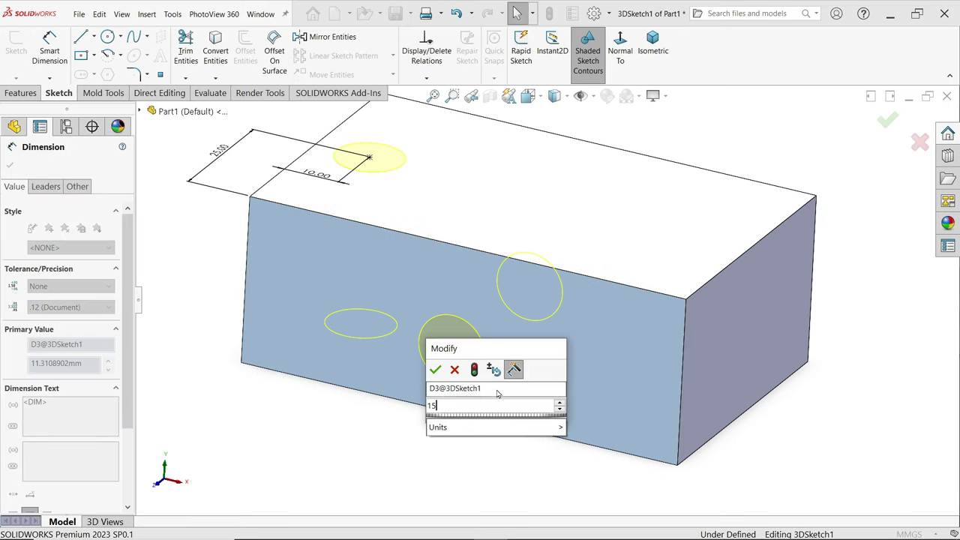
key(Return)
click(371, 413)
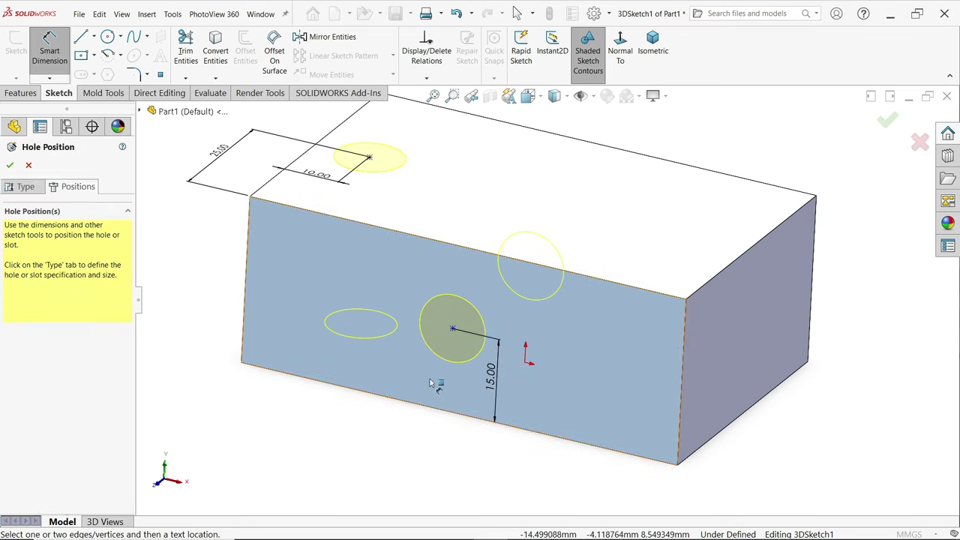
- Dimension the front-face hole 40 mm from the right edge and finish the 12 mm hole
click(453, 331)
click(684, 385)
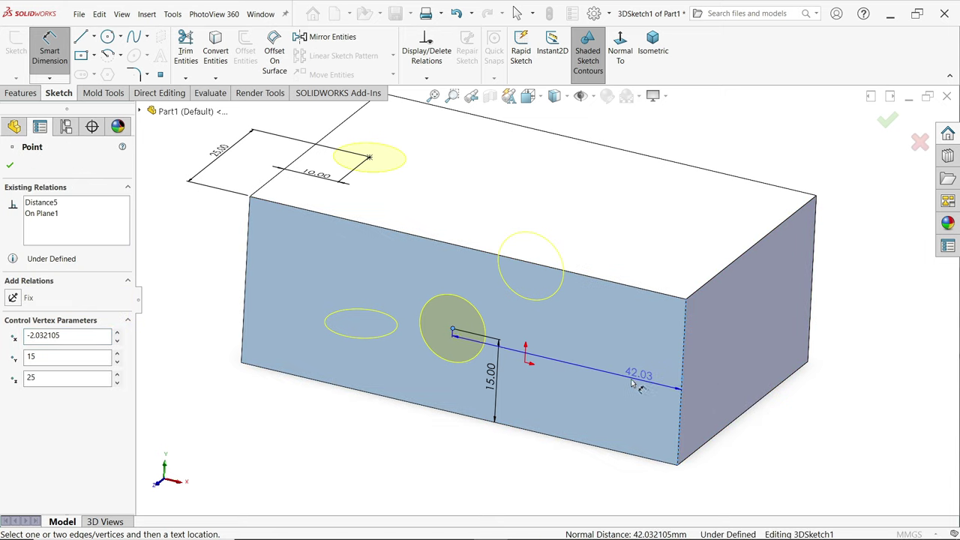
click(585, 379)
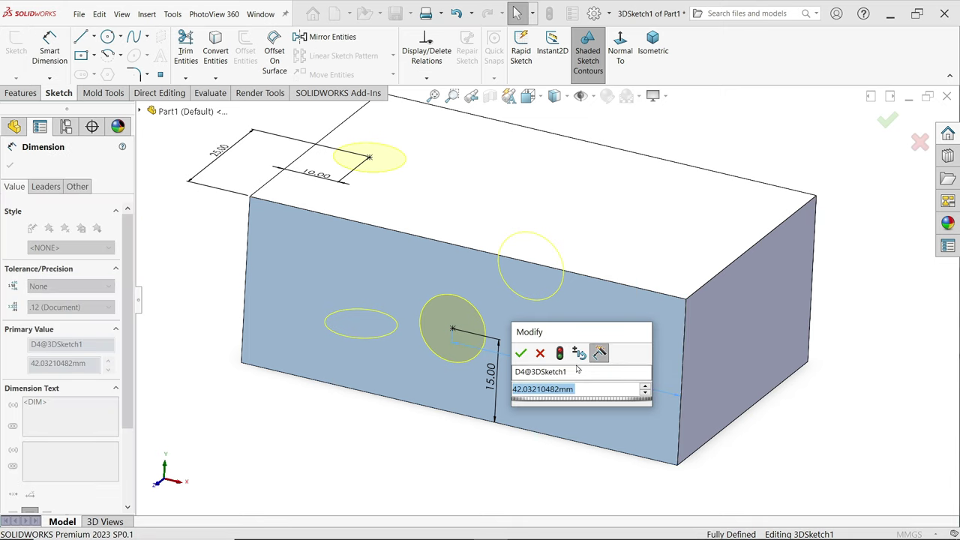
text(40)
key(Return)
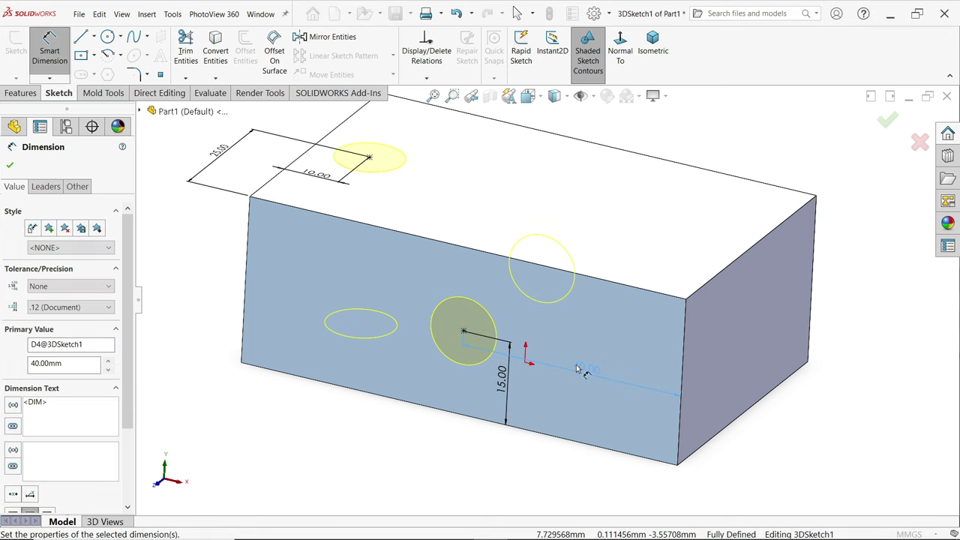
click(11, 170)
click(10, 166)
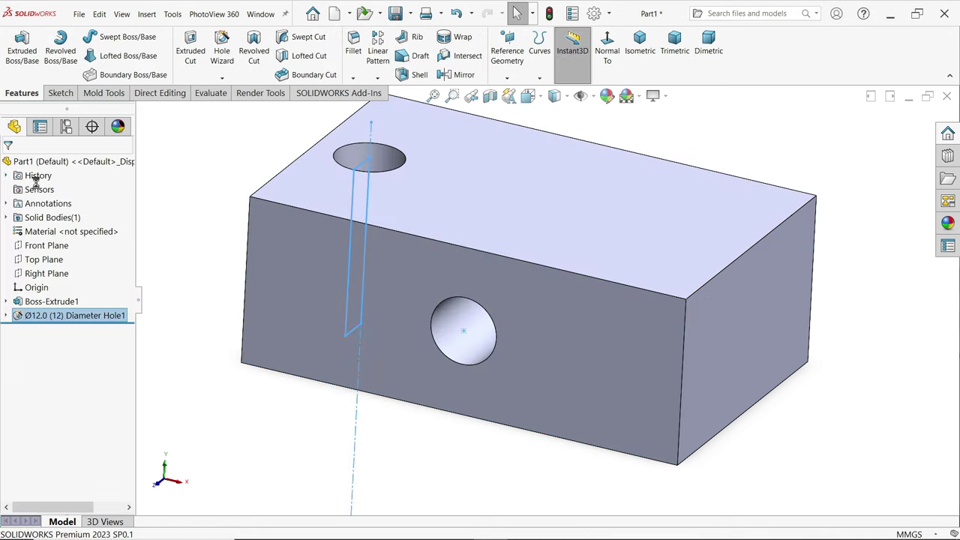
middle_drag(501, 240, 539, 262)
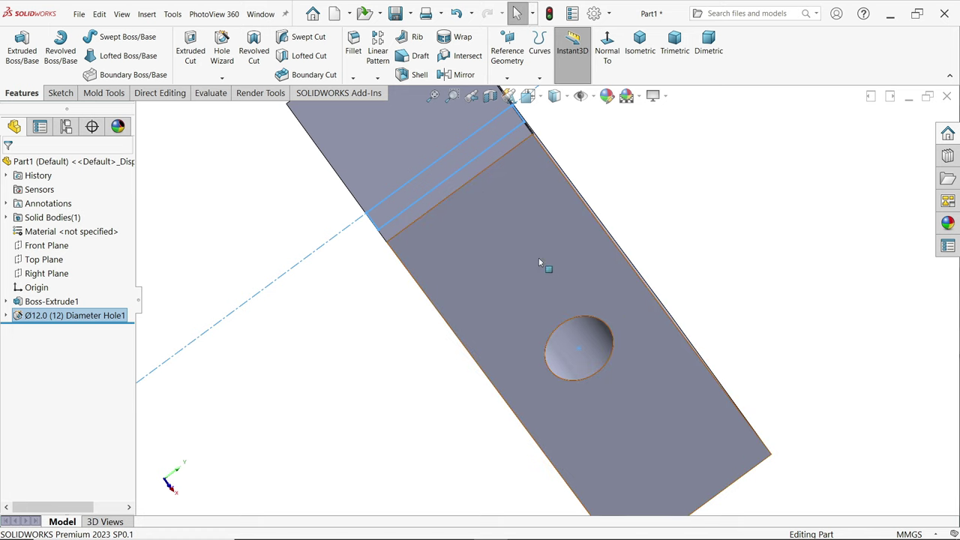
middle_drag(508, 289, 537, 262)
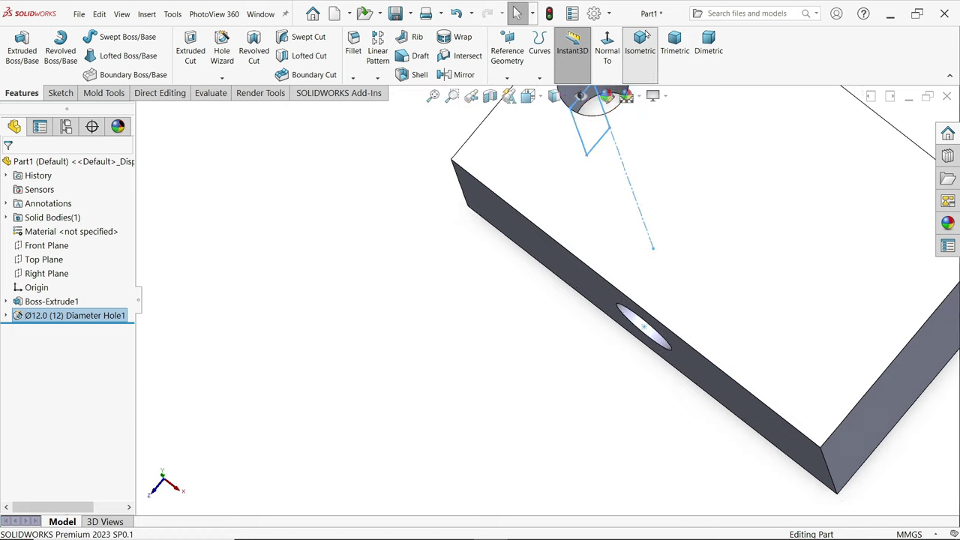
click(640, 45)
click(665, 98)
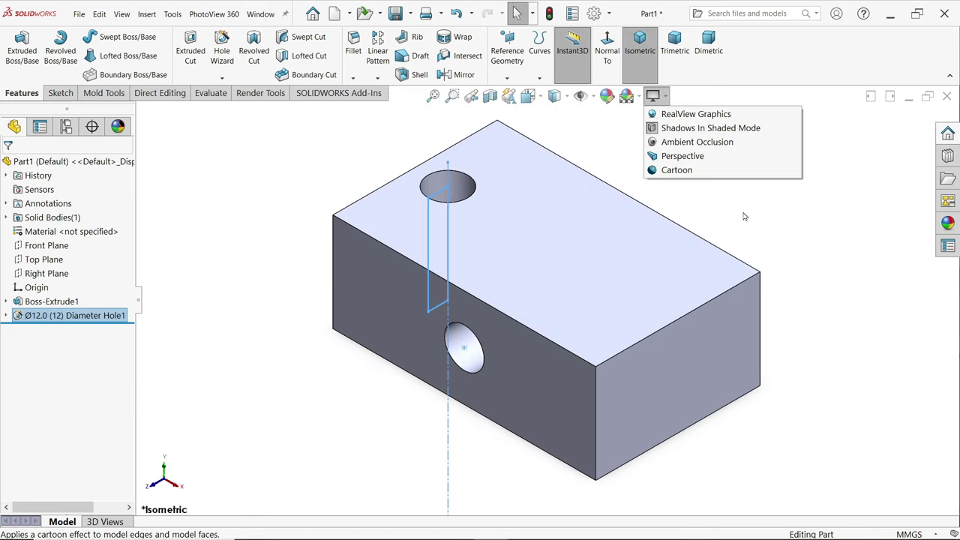
key(Escape)
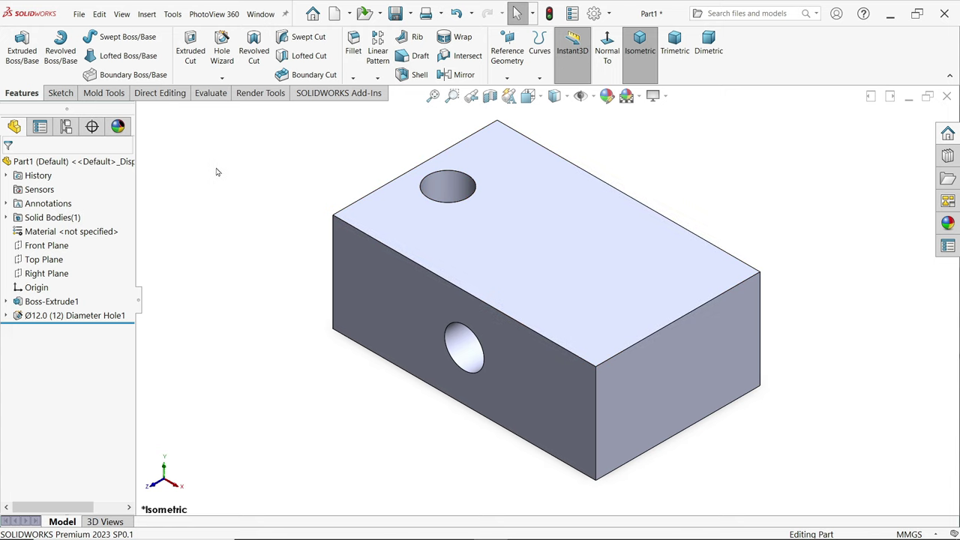
- Start a new hole sized Ø10.0, Blind, 15 mm deep
click(222, 78)
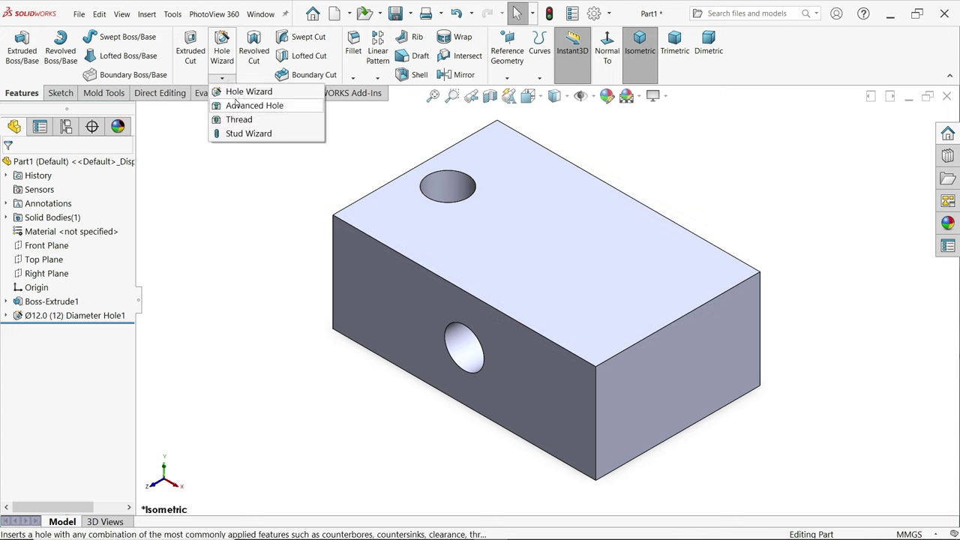
click(240, 92)
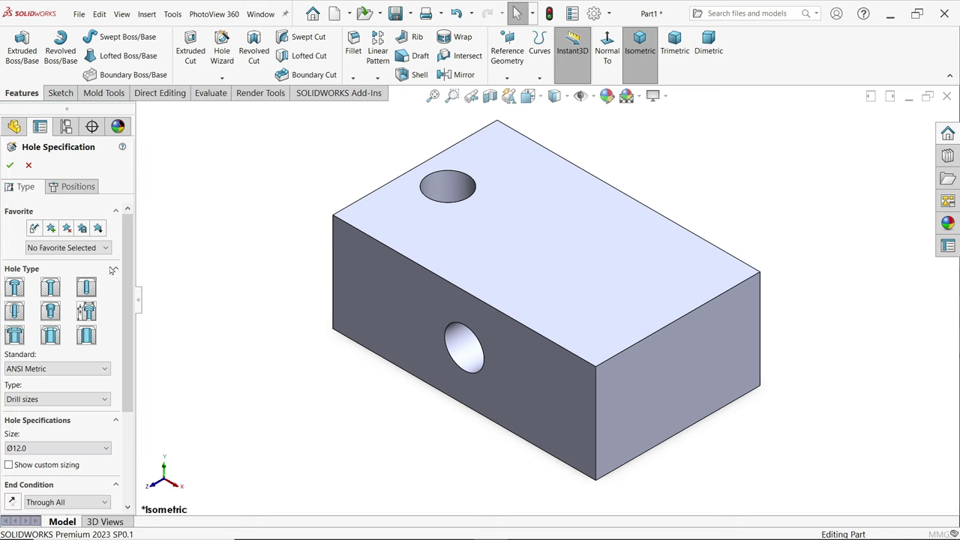
drag(129, 342, 116, 426)
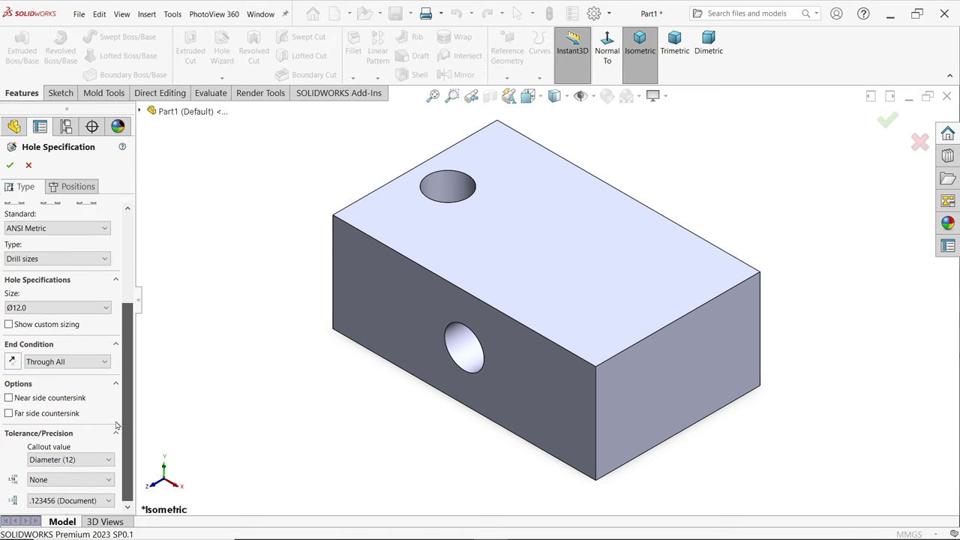
click(34, 308)
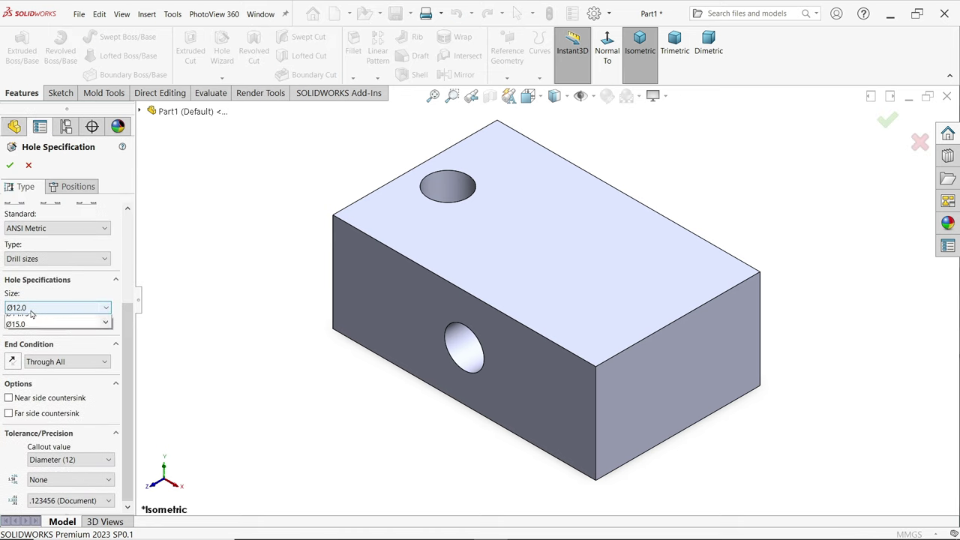
scroll(34, 330, up, 3)
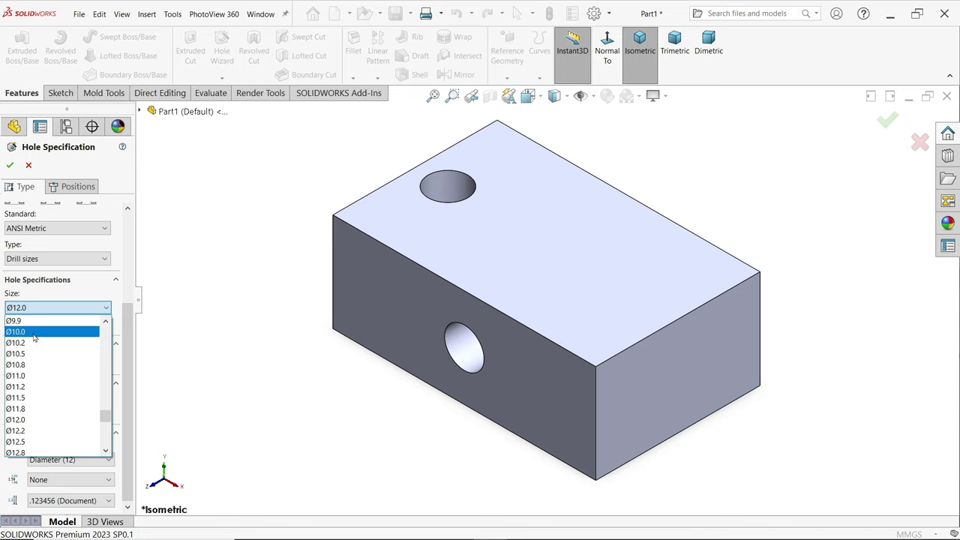
click(34, 337)
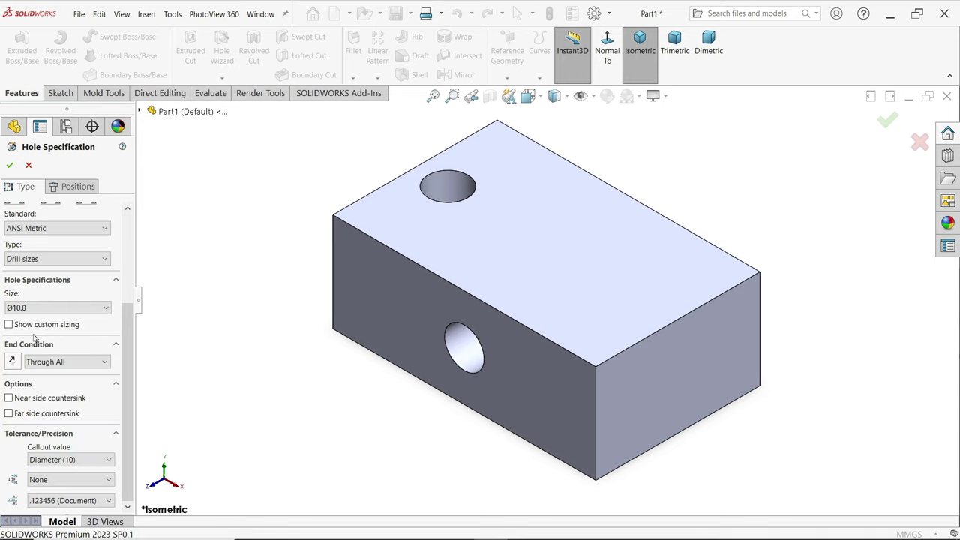
click(89, 364)
click(47, 374)
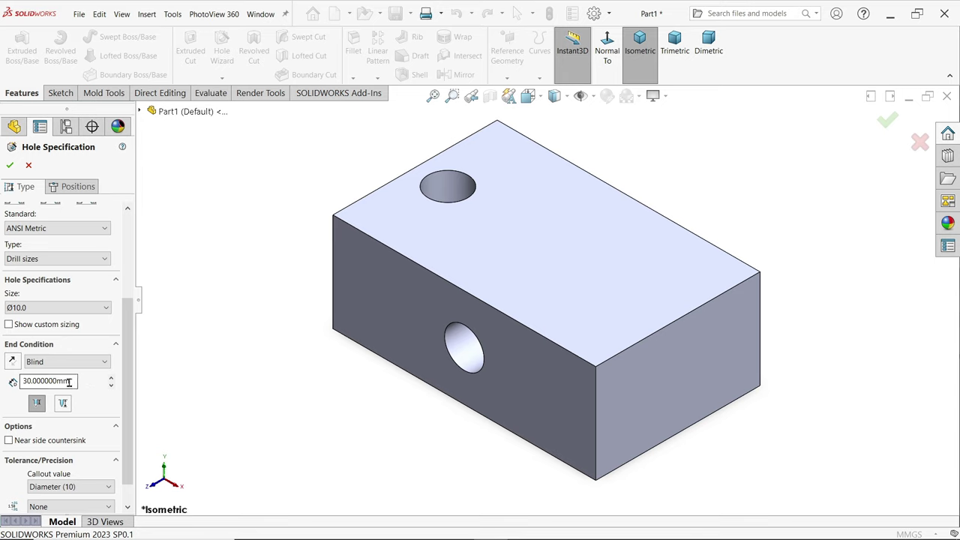
drag(69, 382, 1, 384)
text(15)
key(Return)
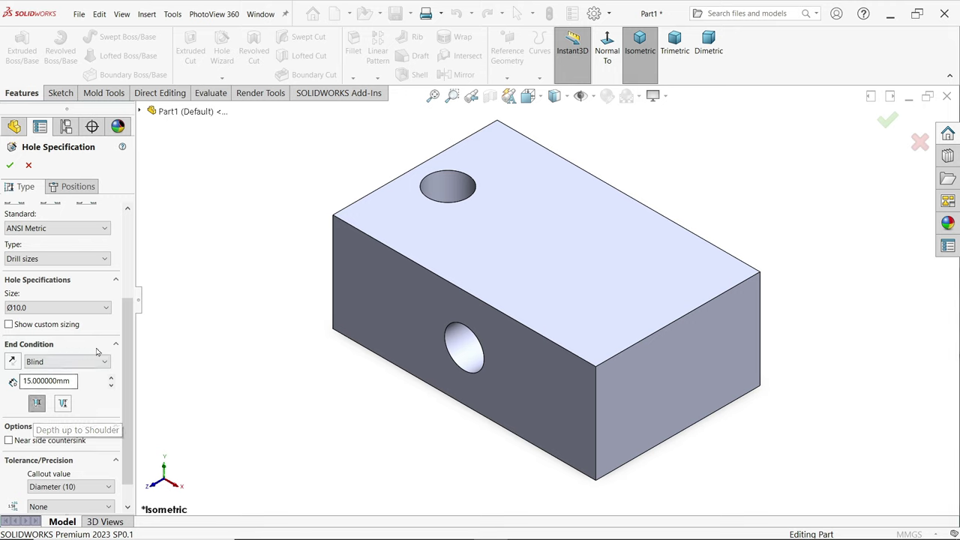
- Show custom sizing and add a 12 mm near side countersink
click(21, 327)
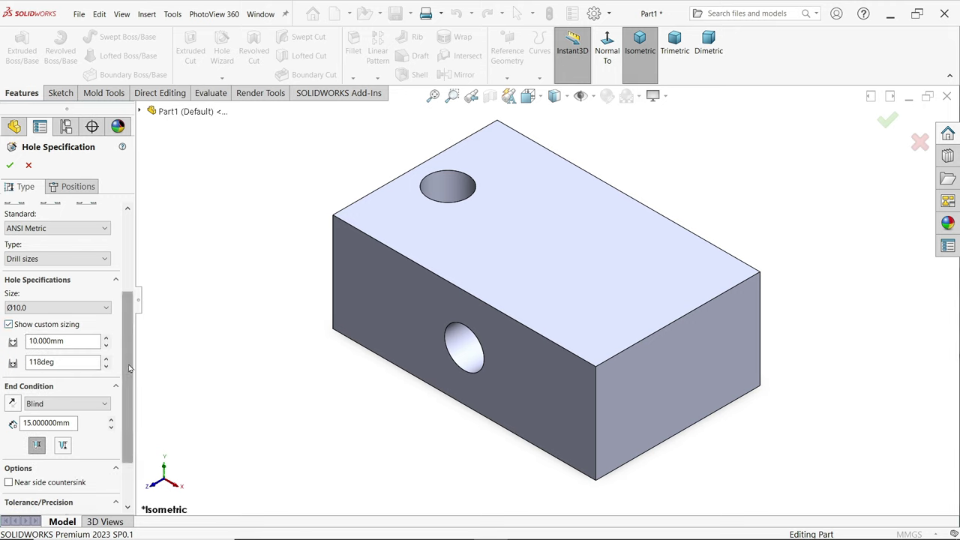
scroll(126, 373, down, 2)
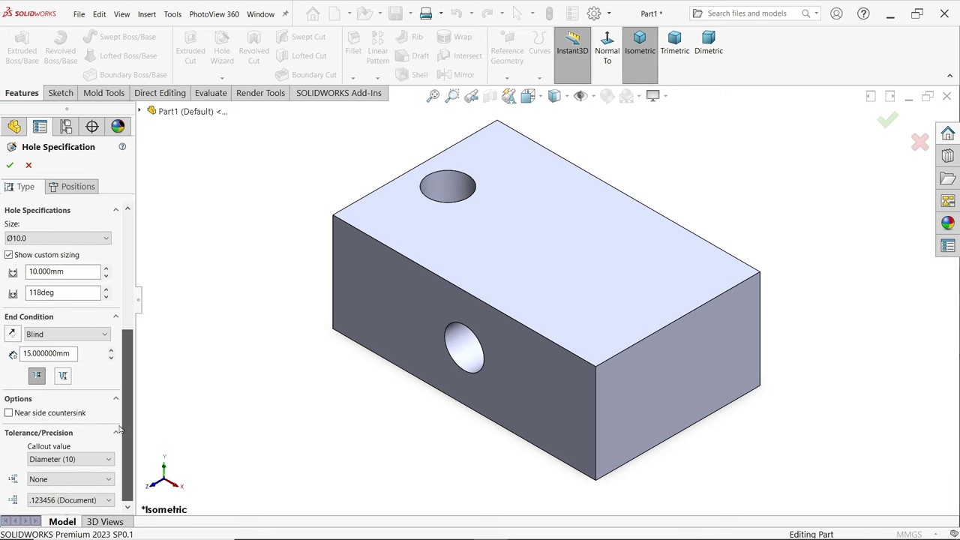
click(44, 415)
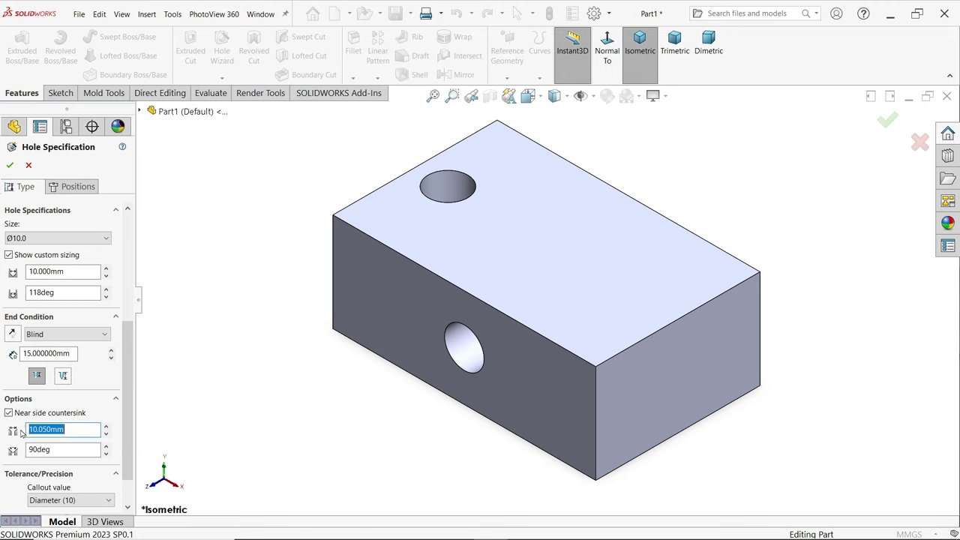
text(12)
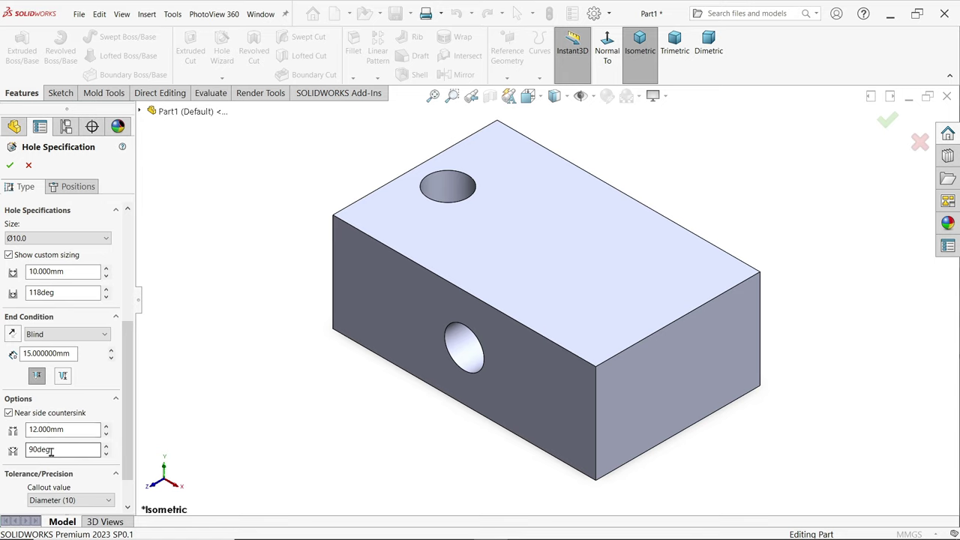
- Place the 10 mm hole centre on the top face, 15 mm from the first hole
click(76, 186)
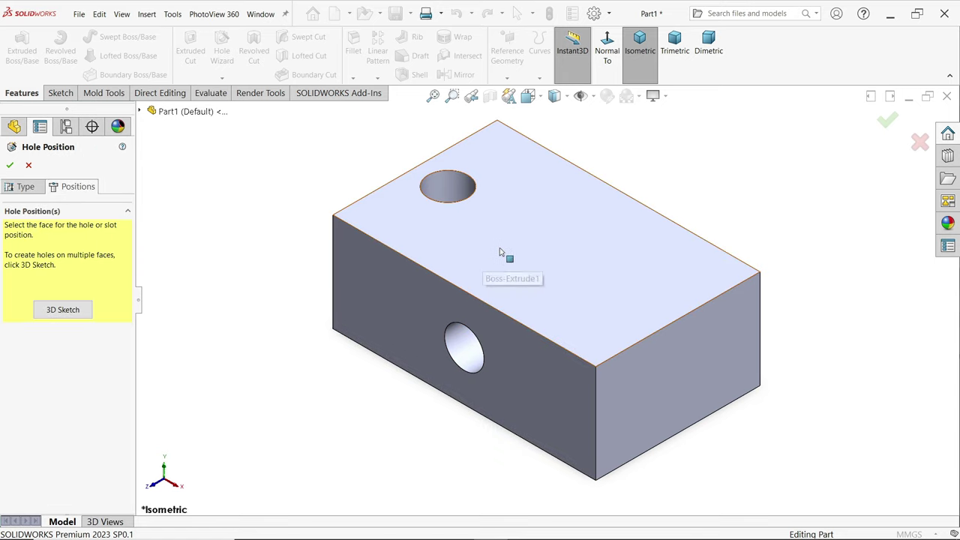
click(517, 234)
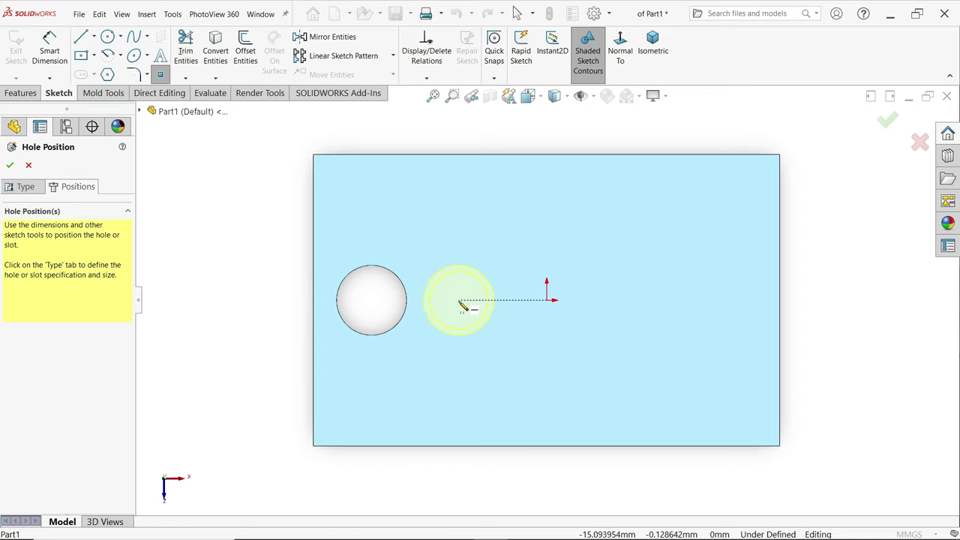
click(458, 301)
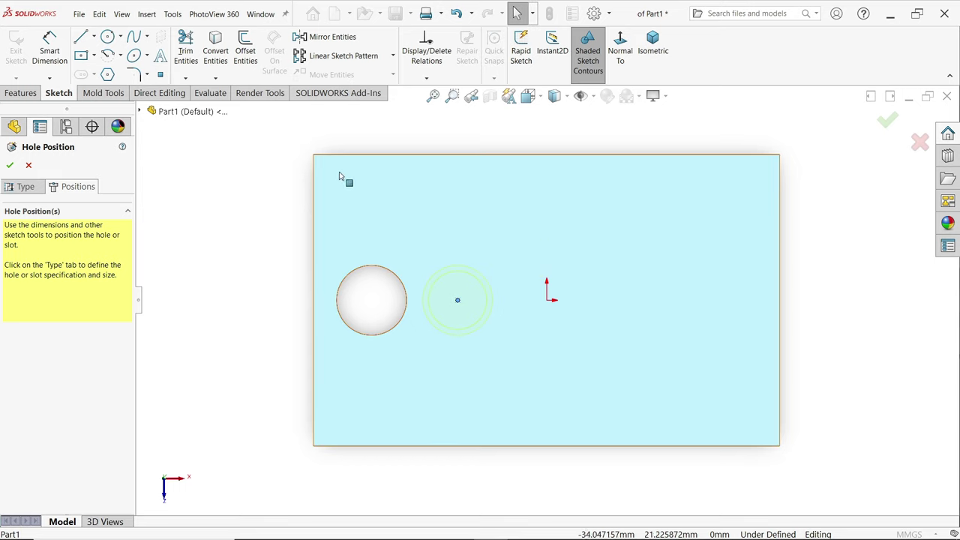
click(48, 58)
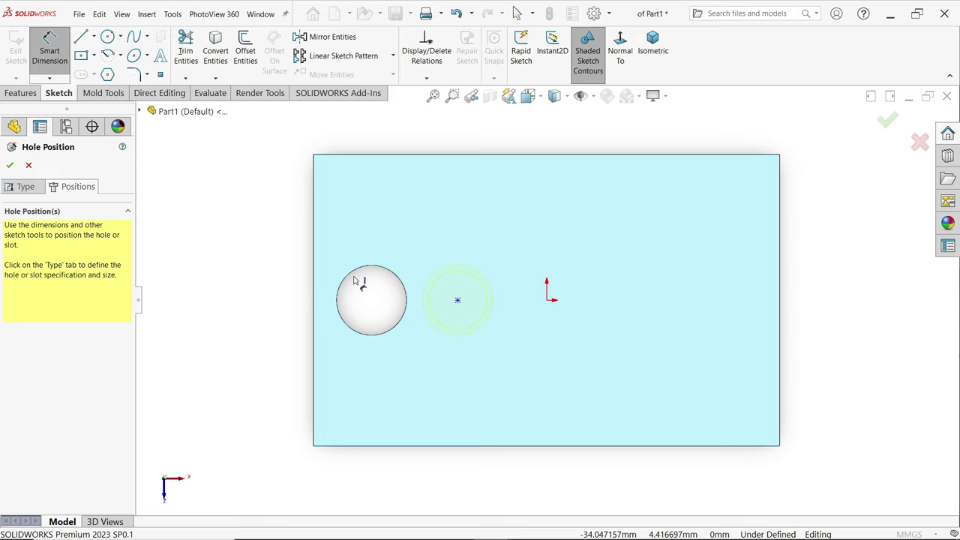
click(458, 301)
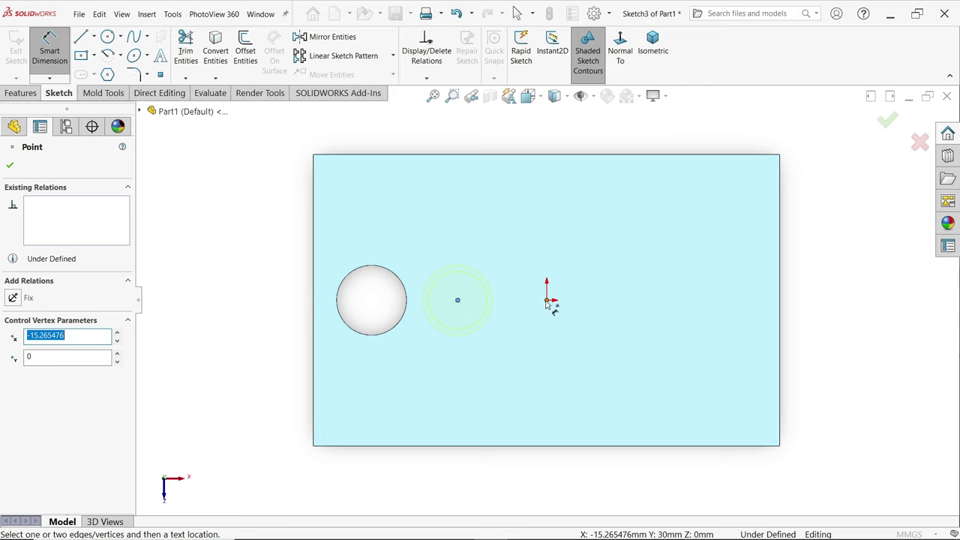
click(405, 322)
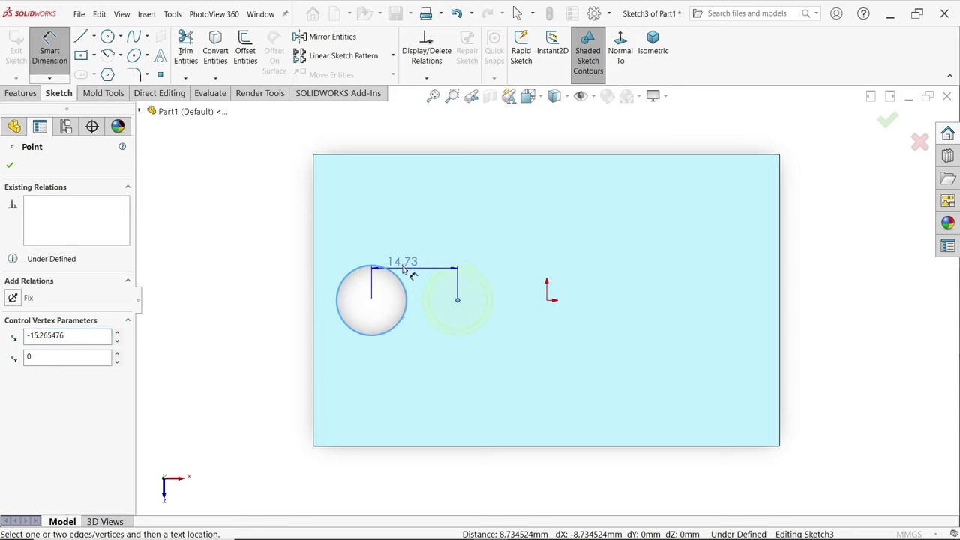
click(409, 225)
text(15)
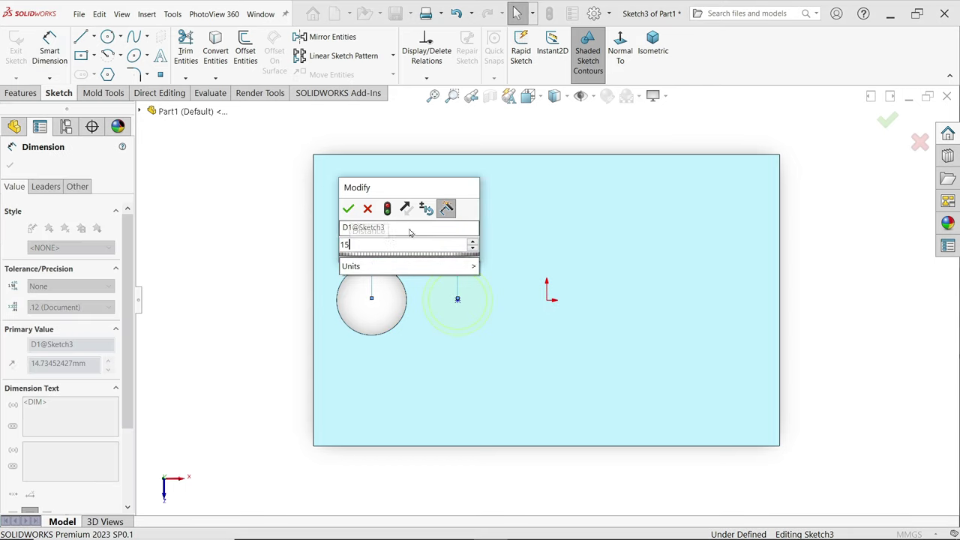
click(348, 209)
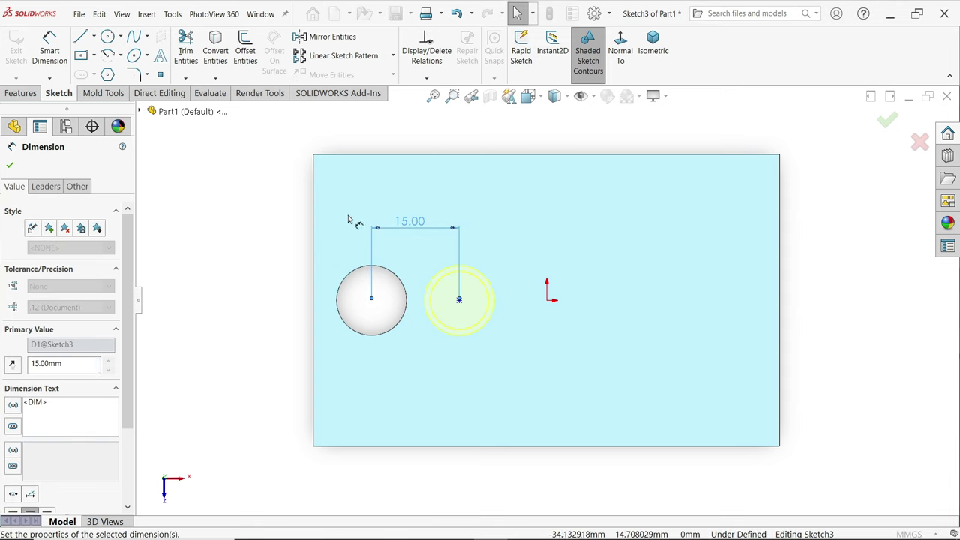
- Dimension the hole centre 25 mm from the bottom edge and create the hole
click(459, 300)
click(452, 447)
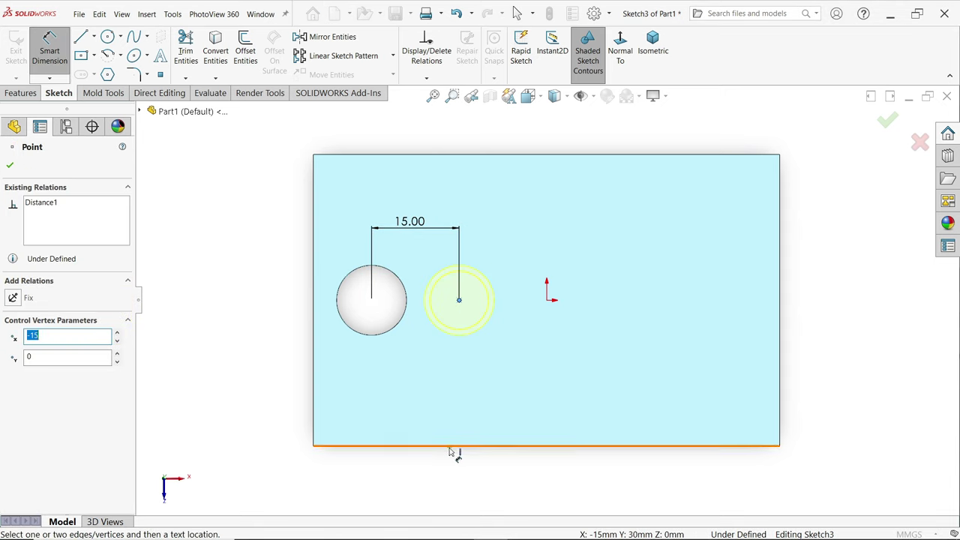
click(286, 376)
double_click(270, 365)
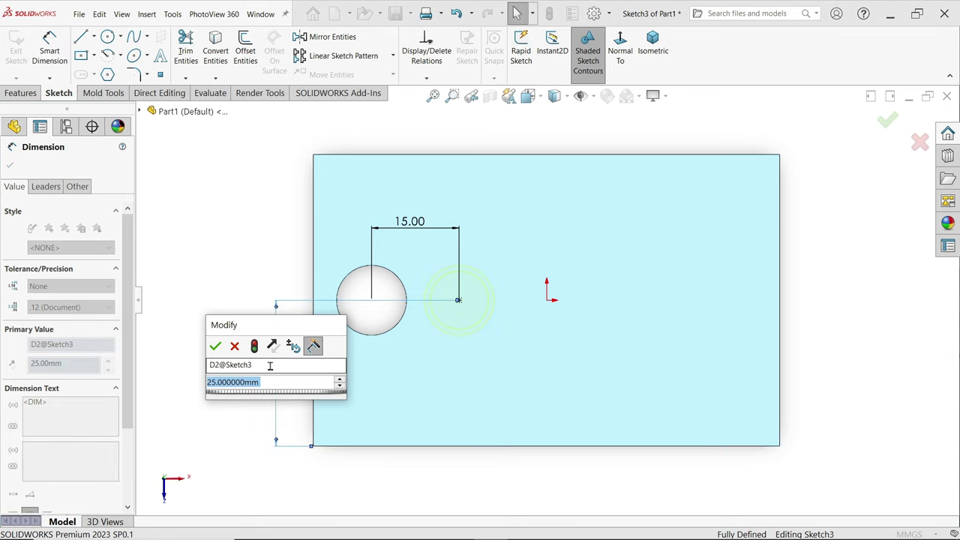
click(215, 345)
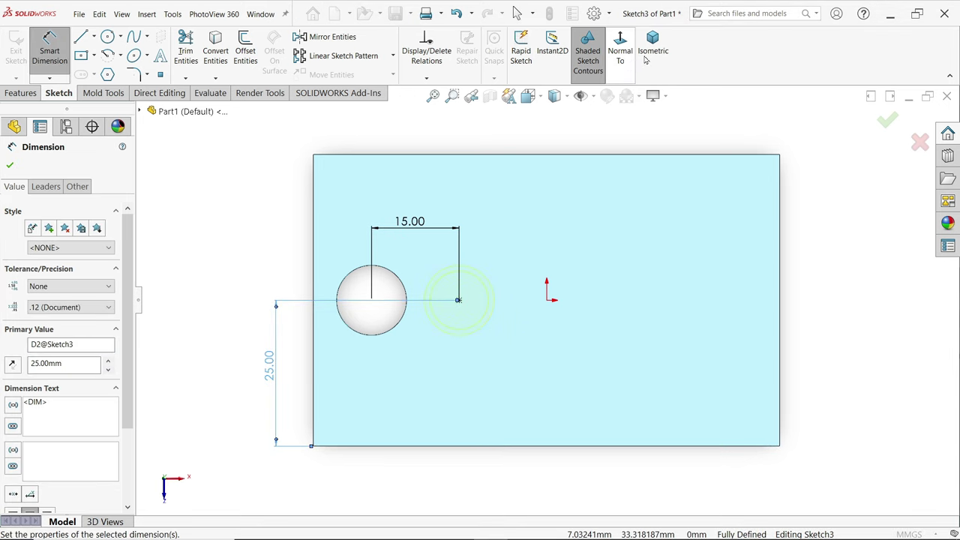
click(651, 54)
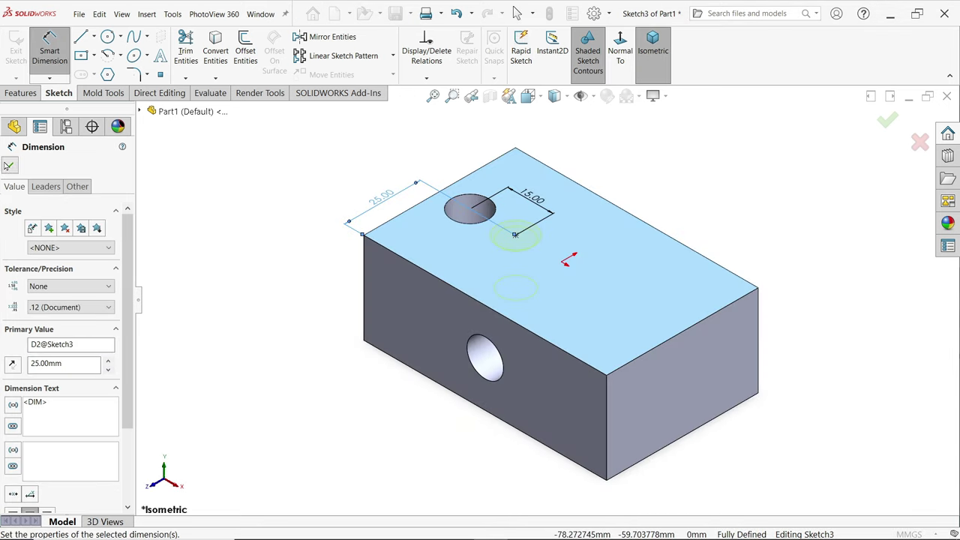
click(10, 165)
click(12, 167)
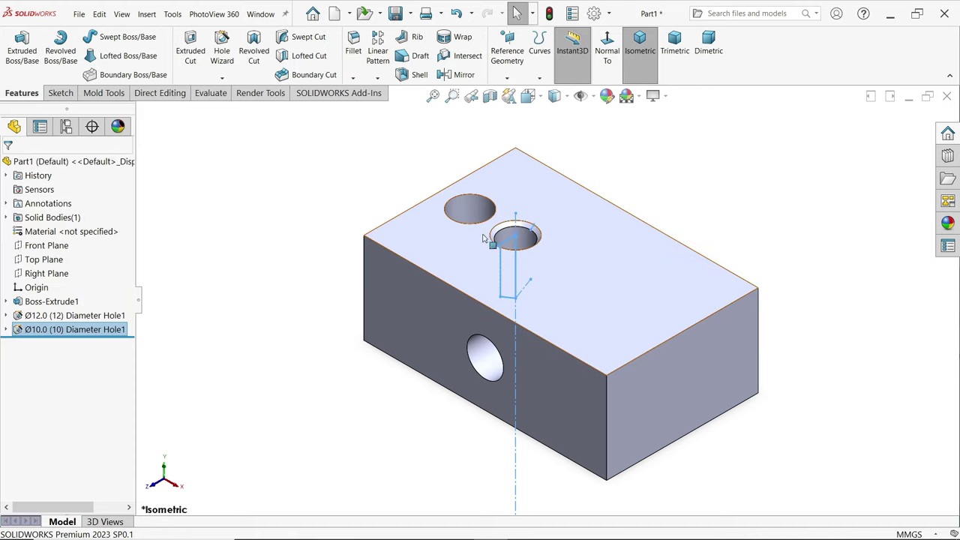
scroll(541, 259, down, 3)
mouse_move(542, 259)
middle_down()
mouse_move(553, 392)
mouse_move(555, 262)
middle_up()
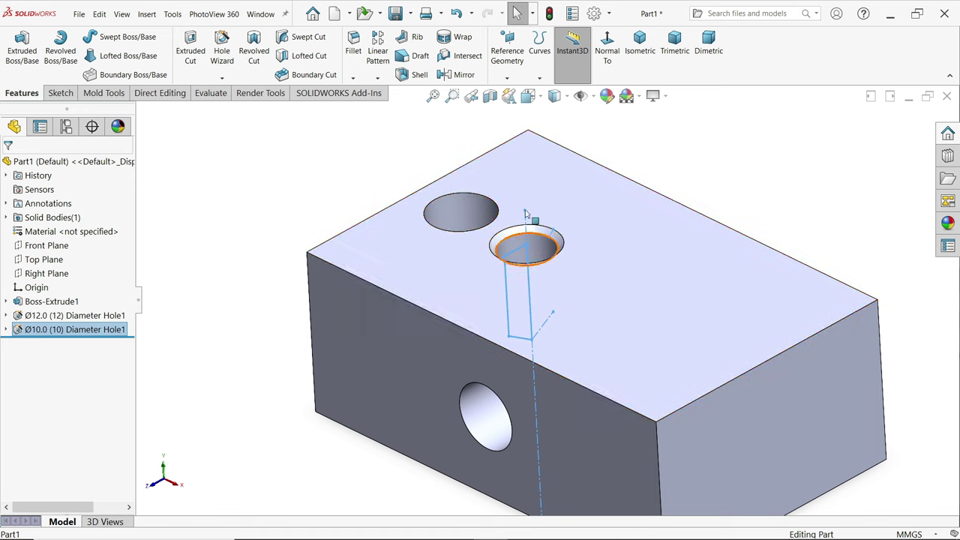
click(489, 95)
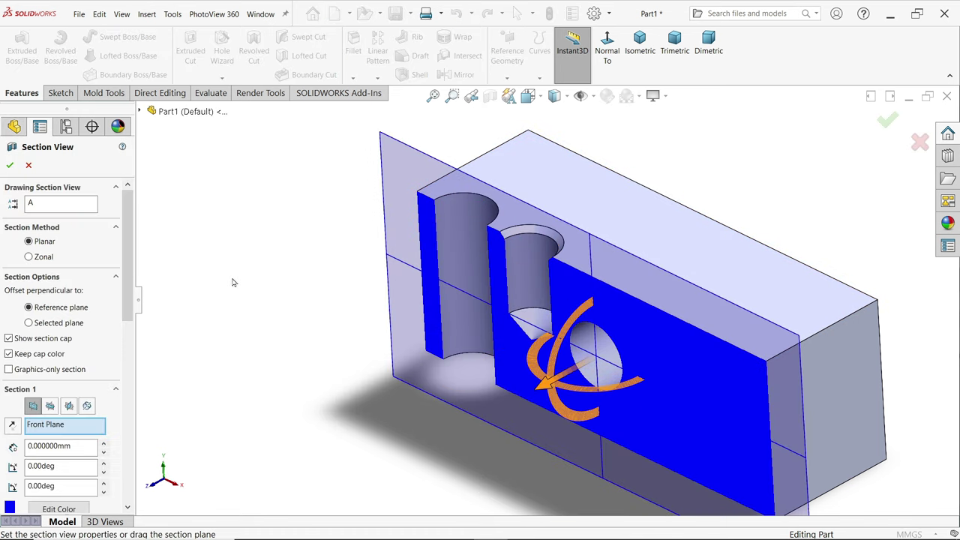
click(11, 166)
scroll(568, 304, down, 6)
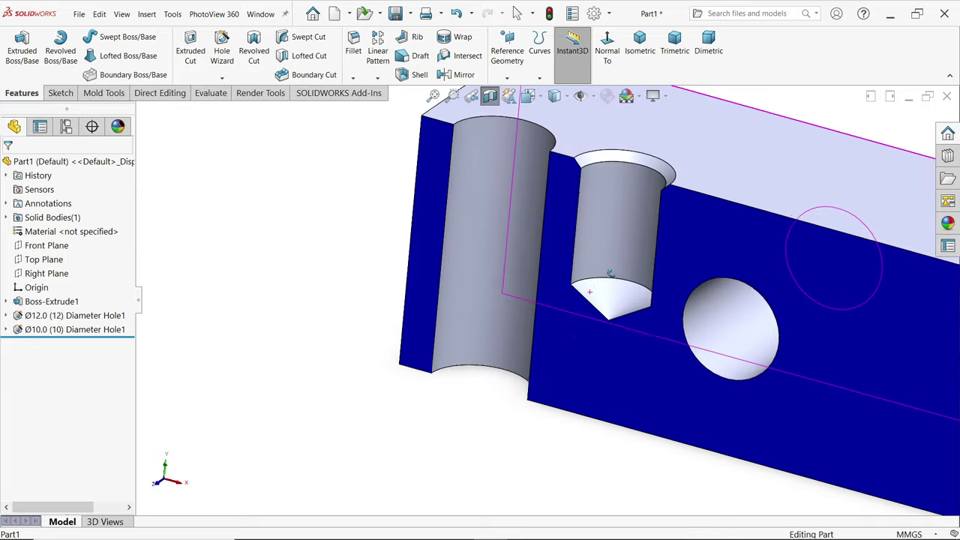
scroll(611, 272, up, 3)
middle_drag(655, 279, 544, 330)
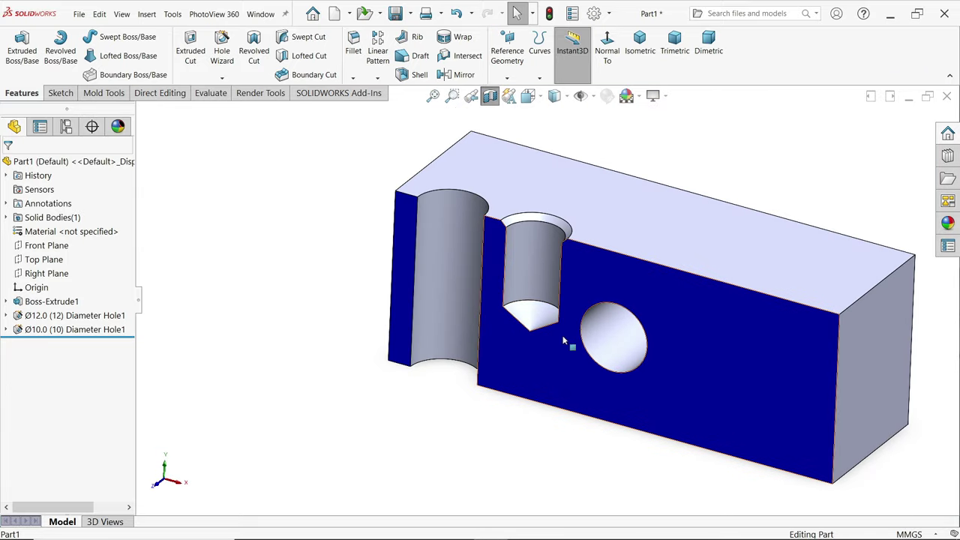
click(489, 95)
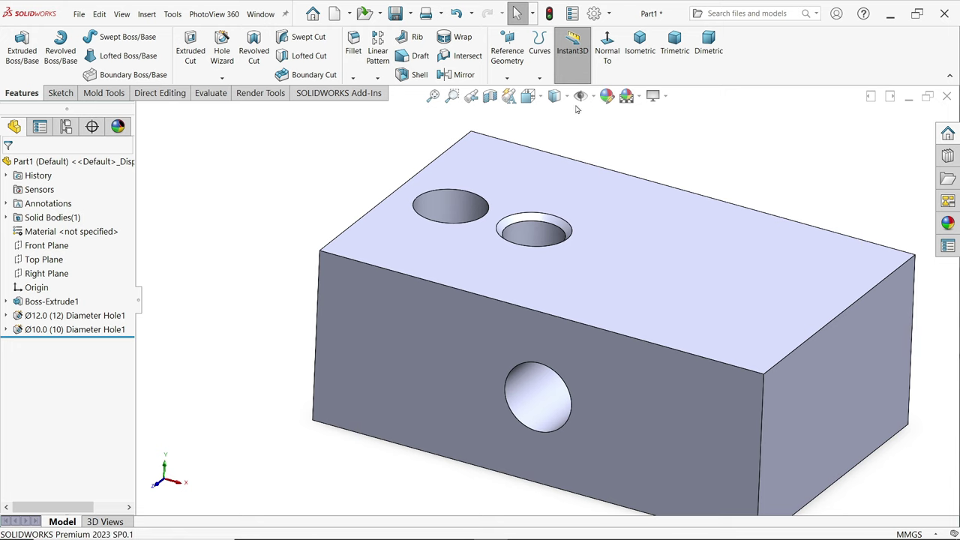
click(640, 43)
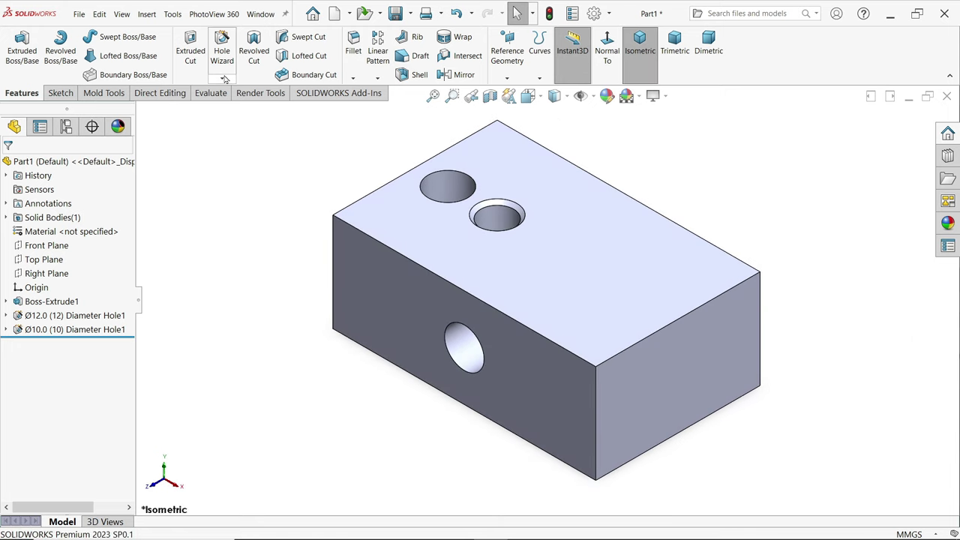
- Start a new countersink hole with the ISO standard and Hex Socket CTSK Head type
click(222, 78)
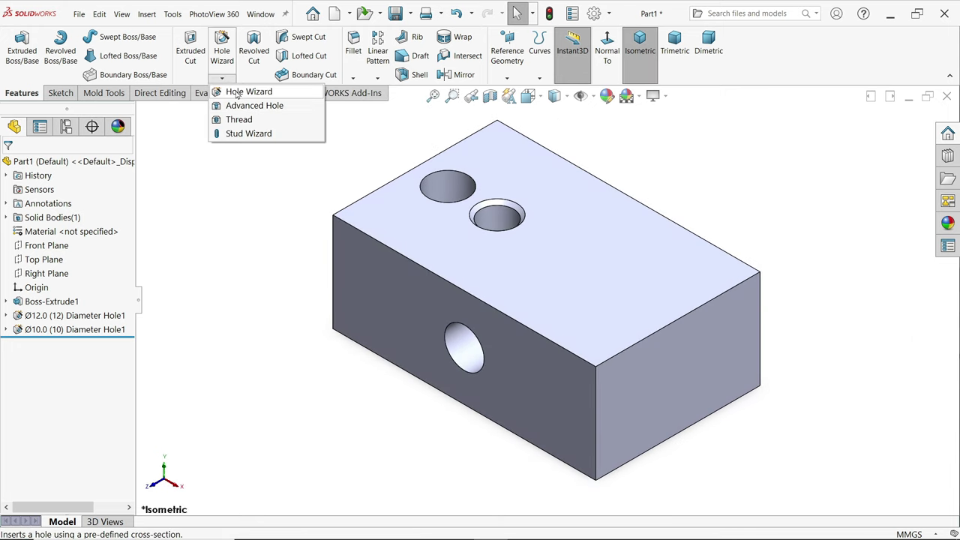
click(237, 92)
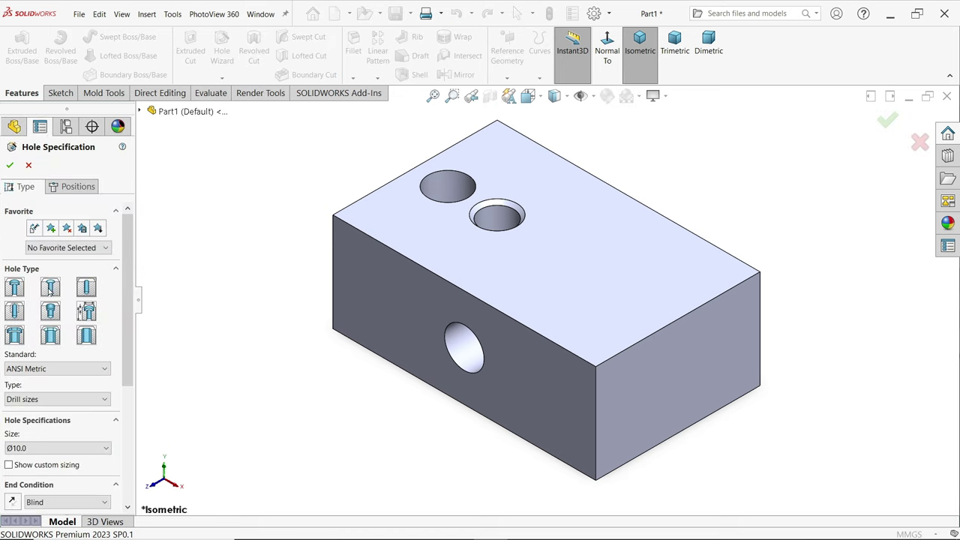
click(50, 290)
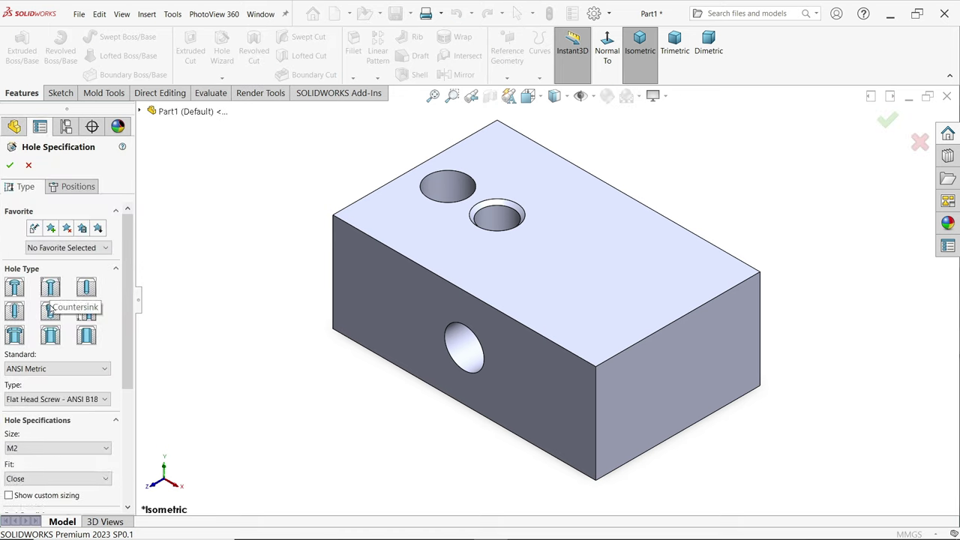
click(50, 369)
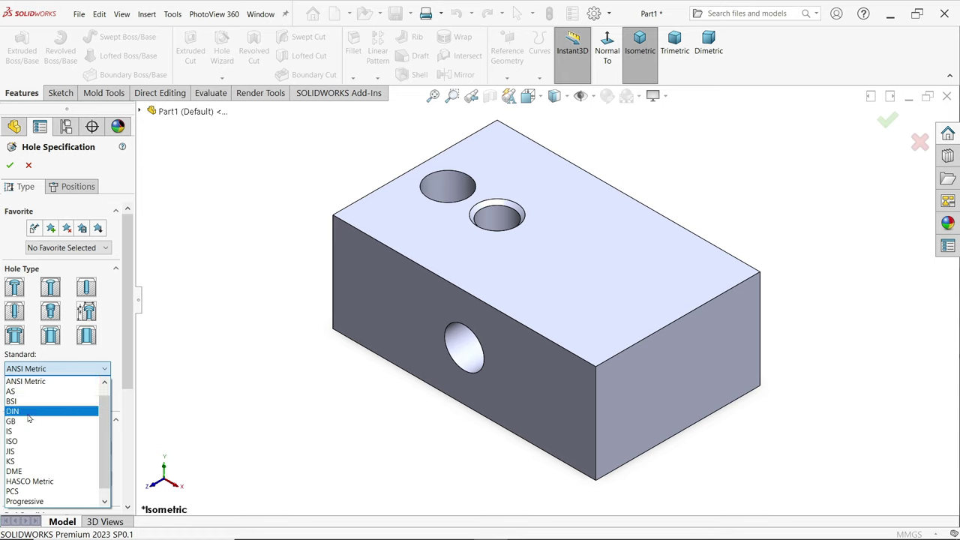
click(12, 442)
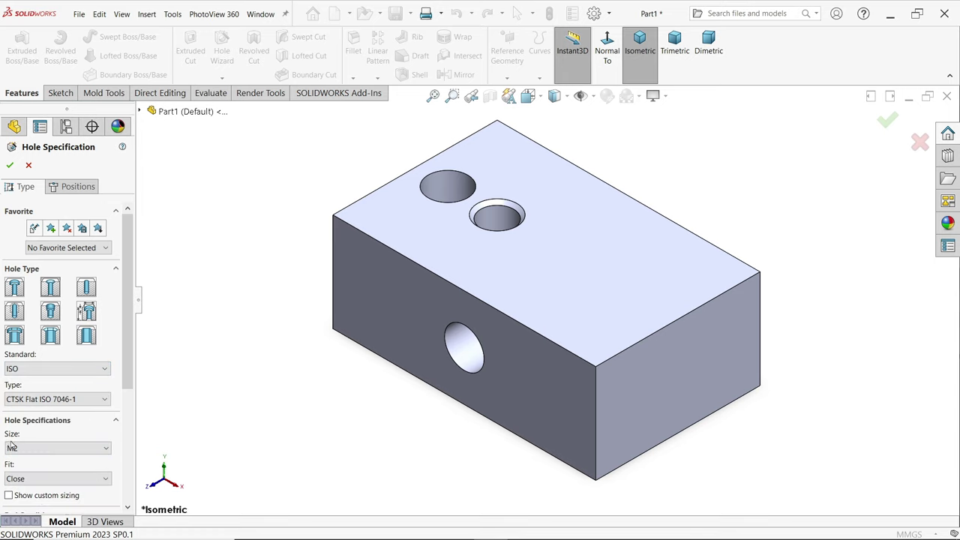
click(79, 399)
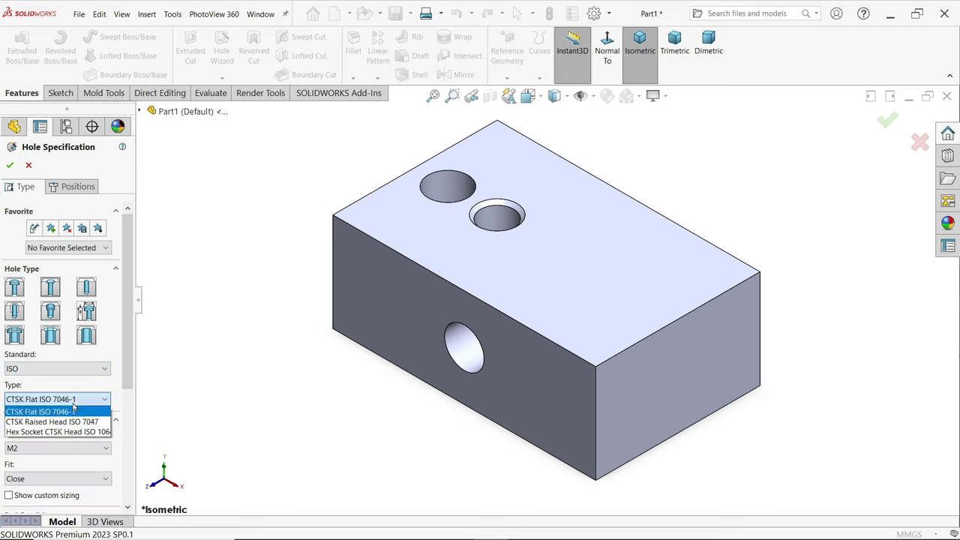
click(30, 433)
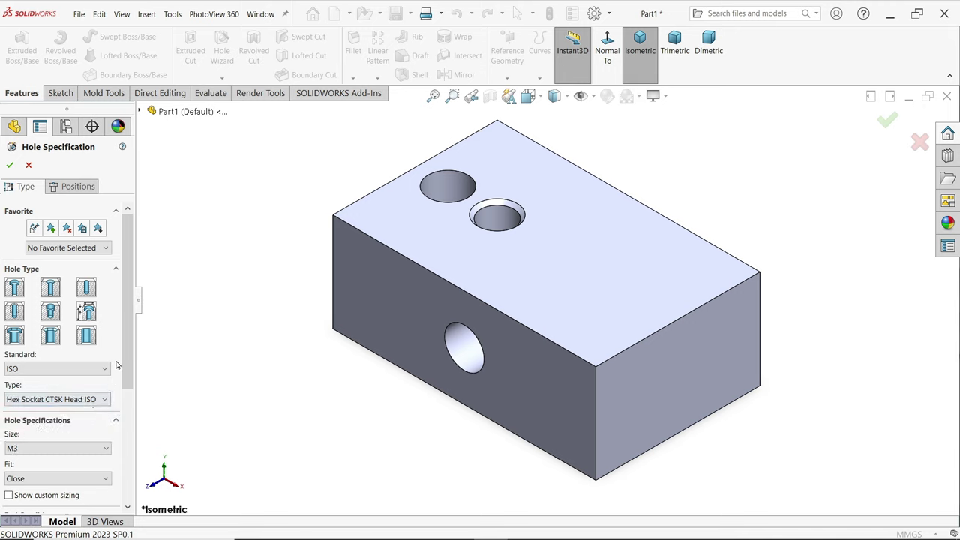
- Set the countersunk hole size to M10 with Normal fit and show custom sizing
scroll(117, 383, down, 3)
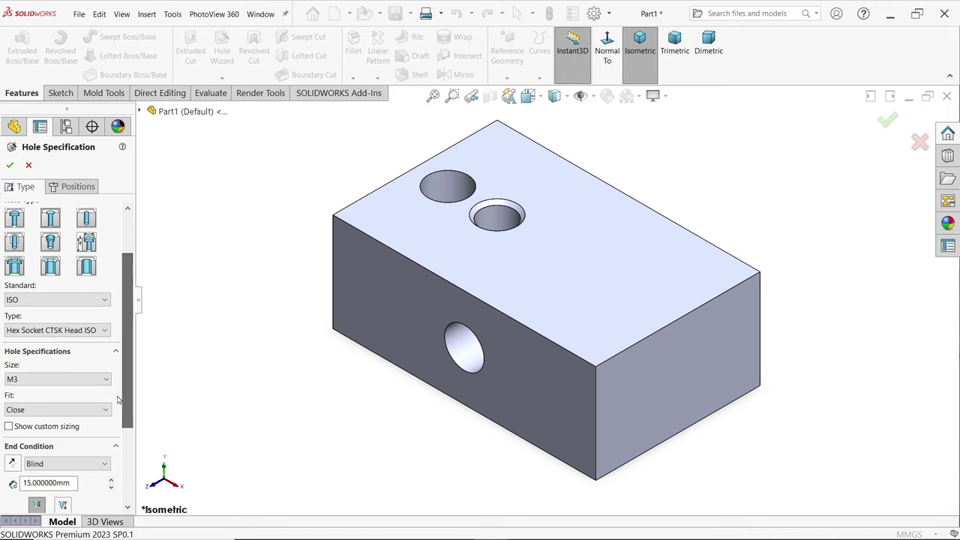
click(77, 382)
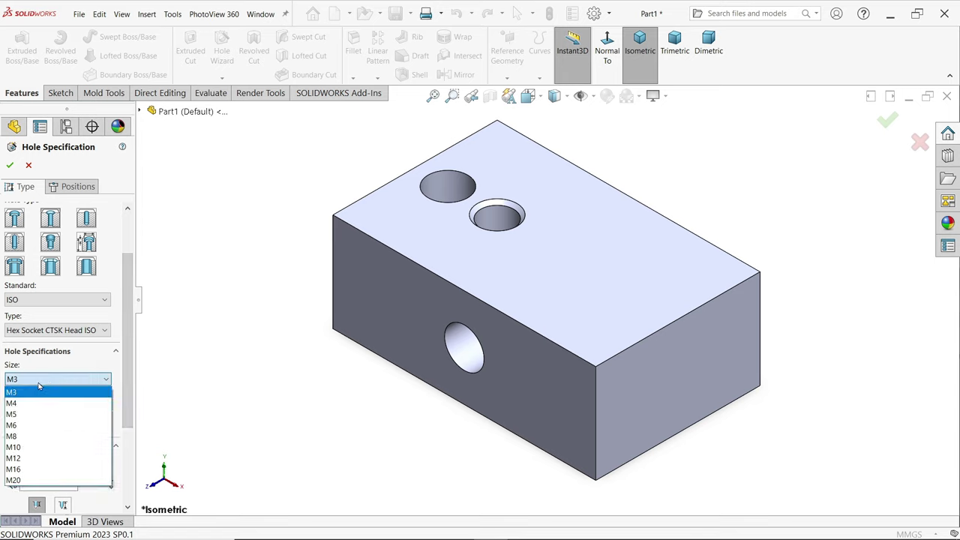
click(28, 448)
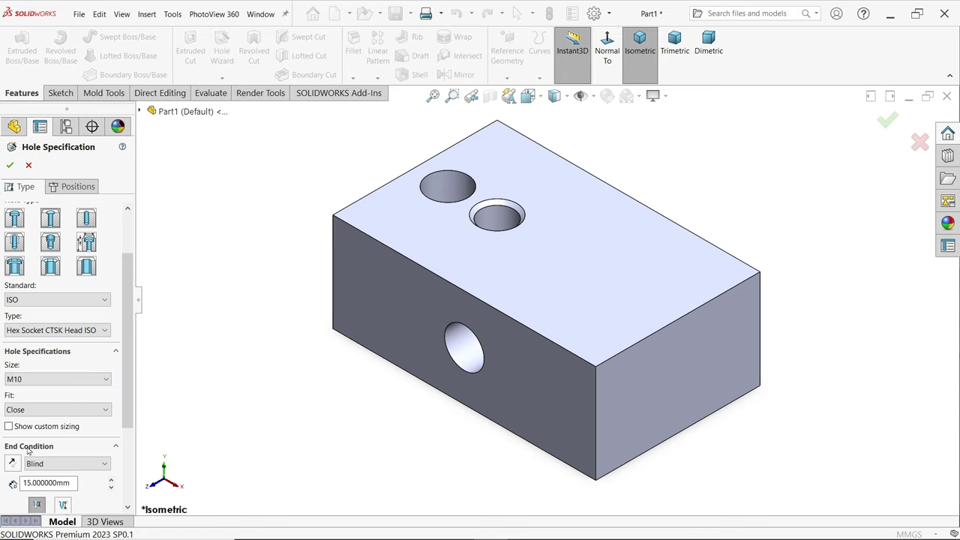
click(30, 410)
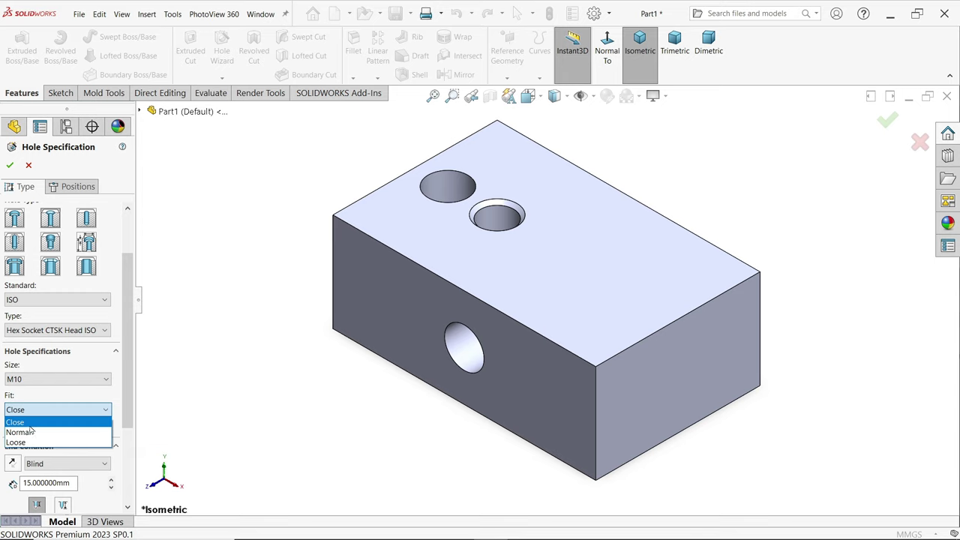
click(31, 433)
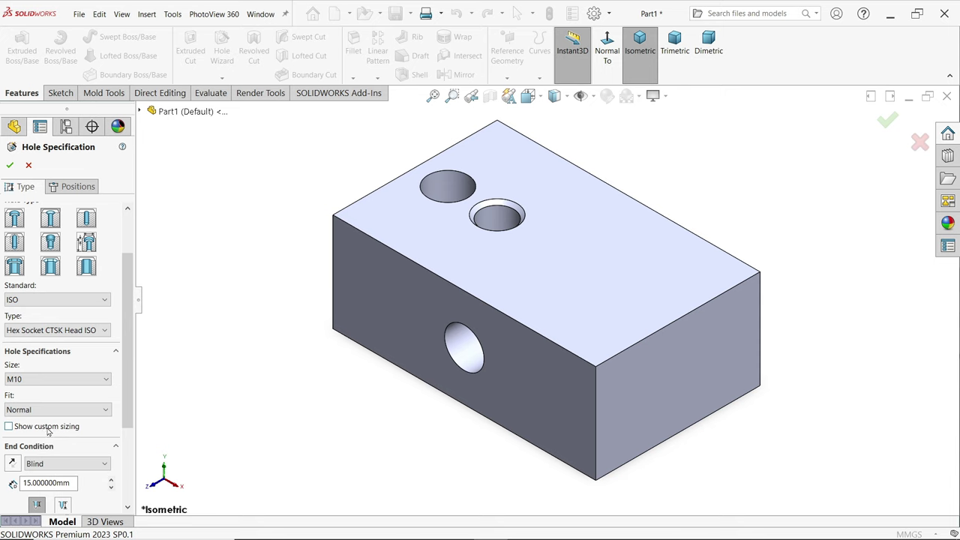
click(47, 430)
scroll(124, 413, down, 3)
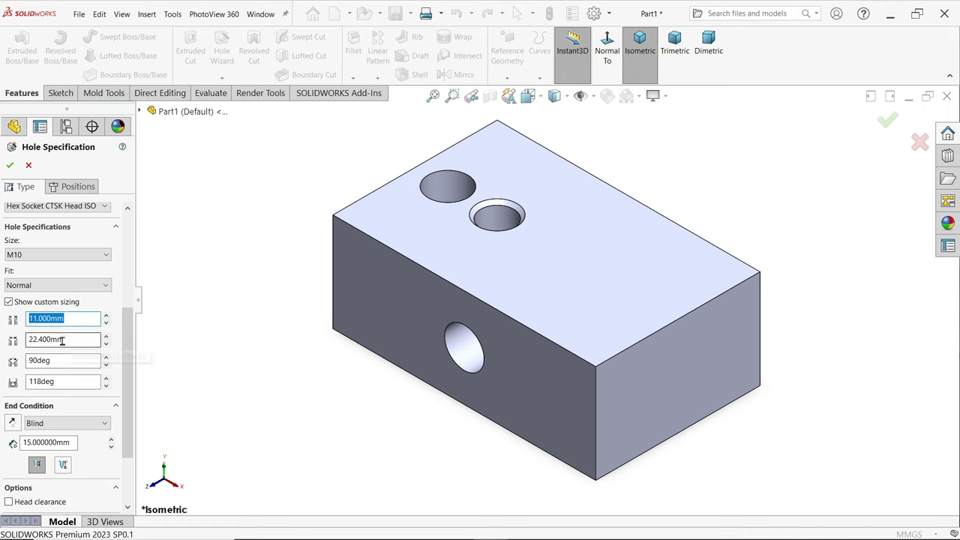
- Make the M10 countersunk hole Through All with head clearance off, then go to Positions
key(Tab)
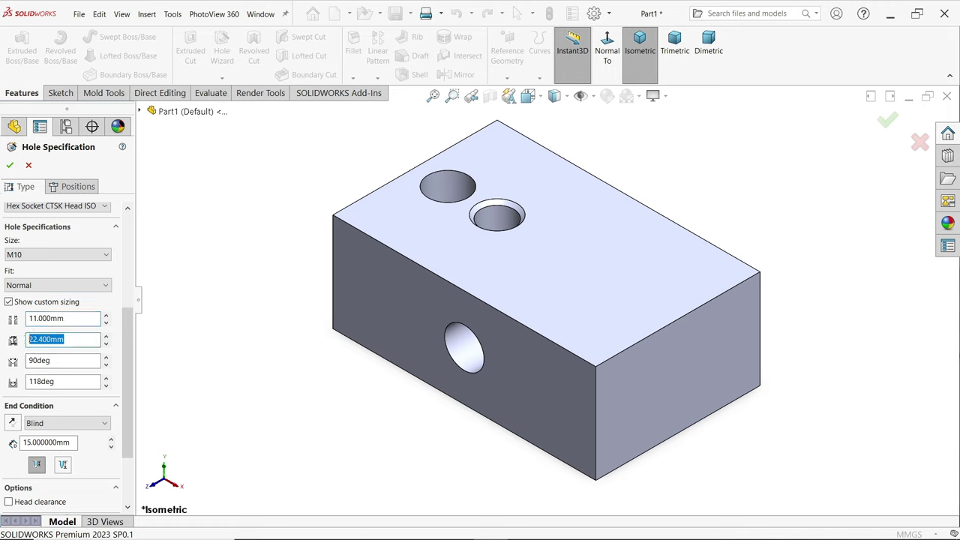
key(Tab)
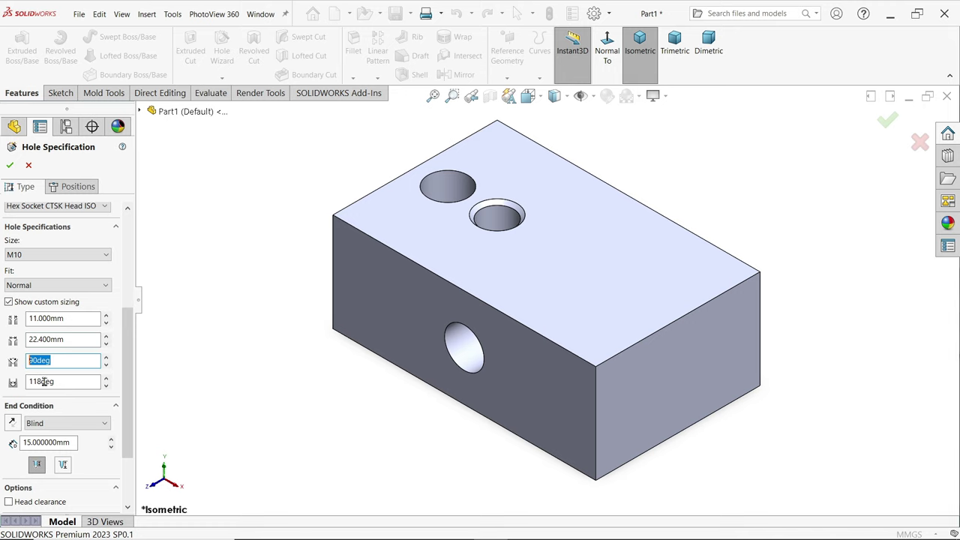
key(Tab)
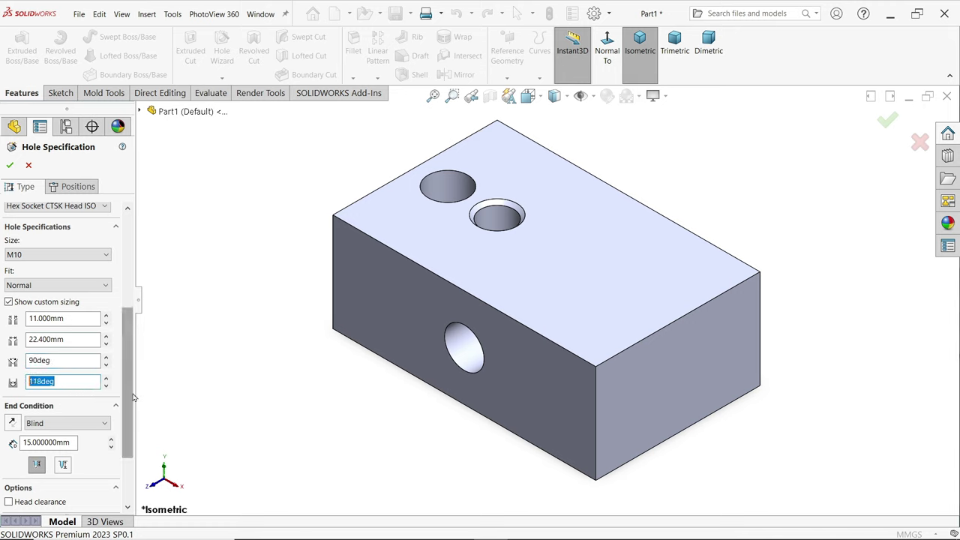
scroll(45, 379, down, 3)
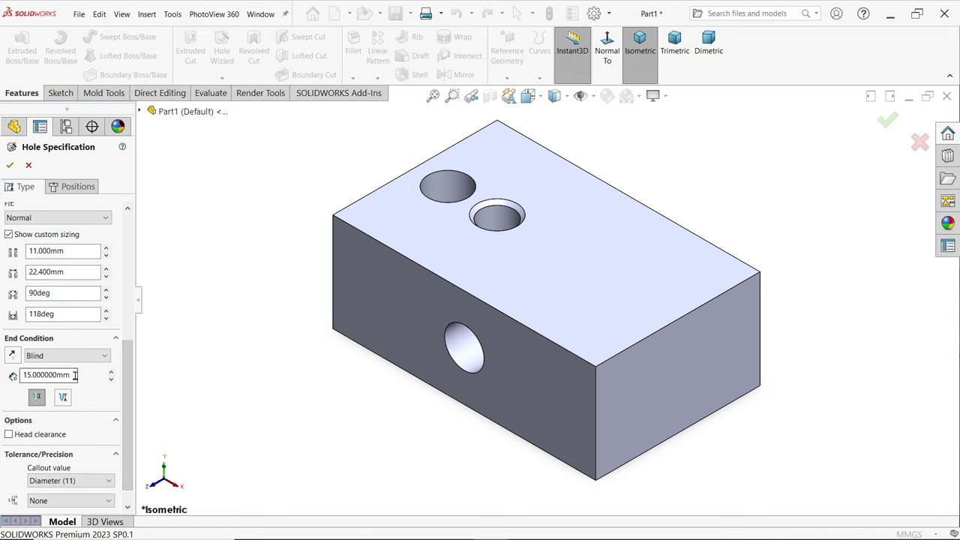
drag(74, 375, 10, 375)
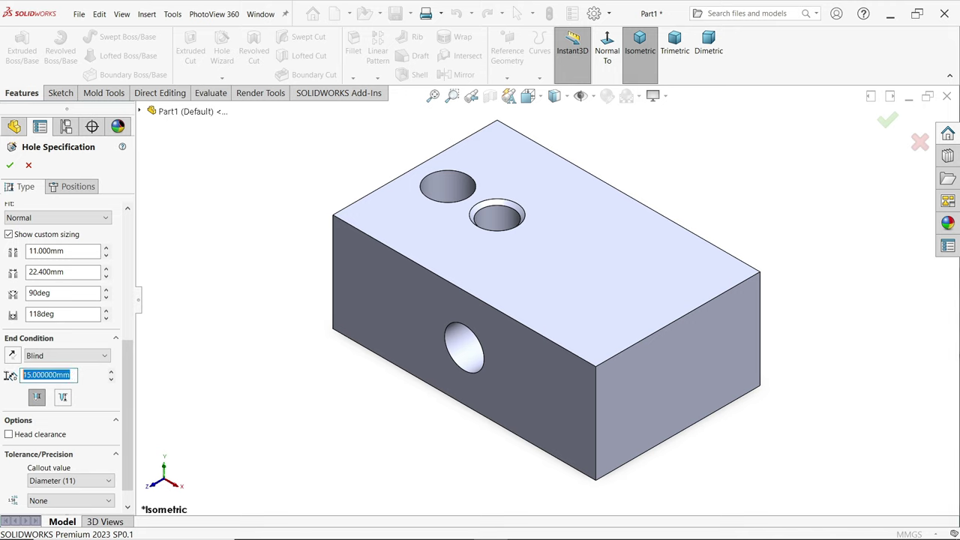
click(39, 357)
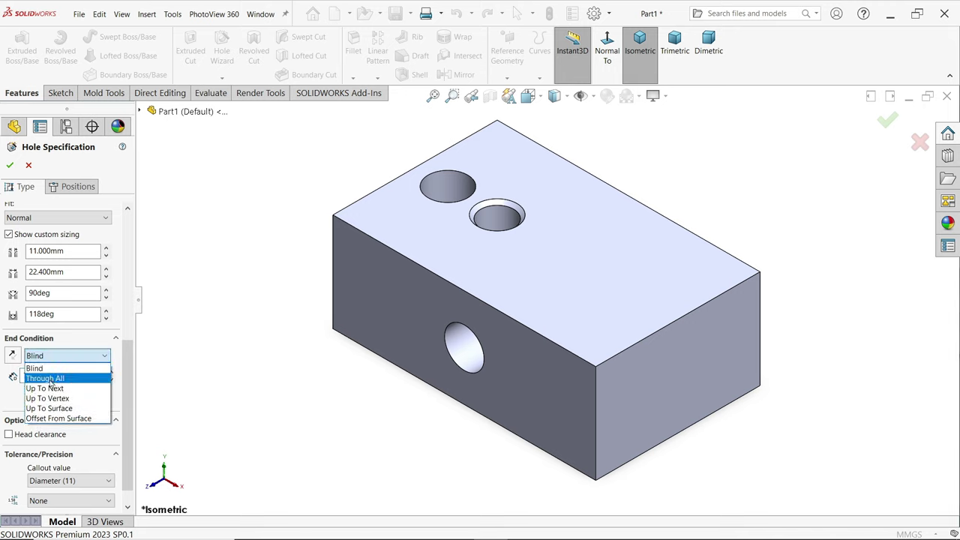
click(50, 381)
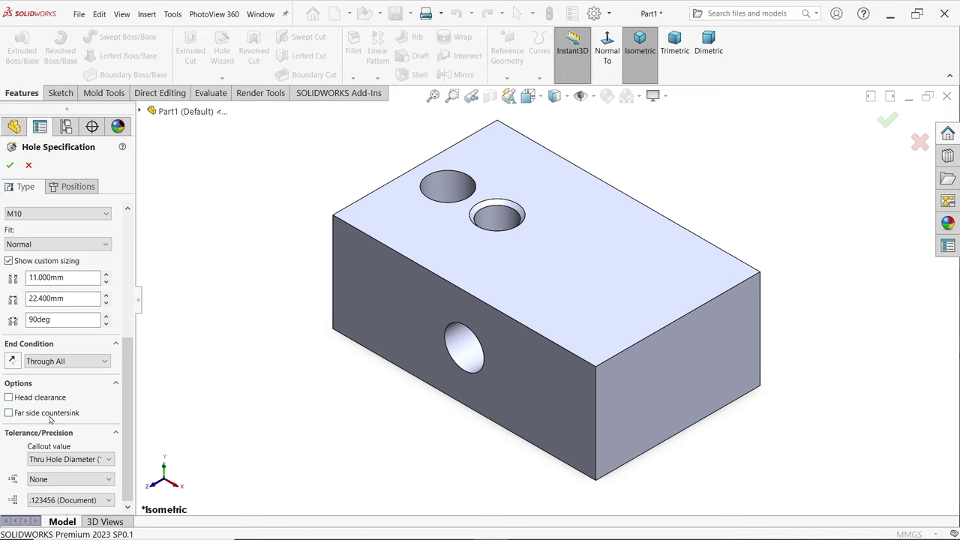
click(35, 402)
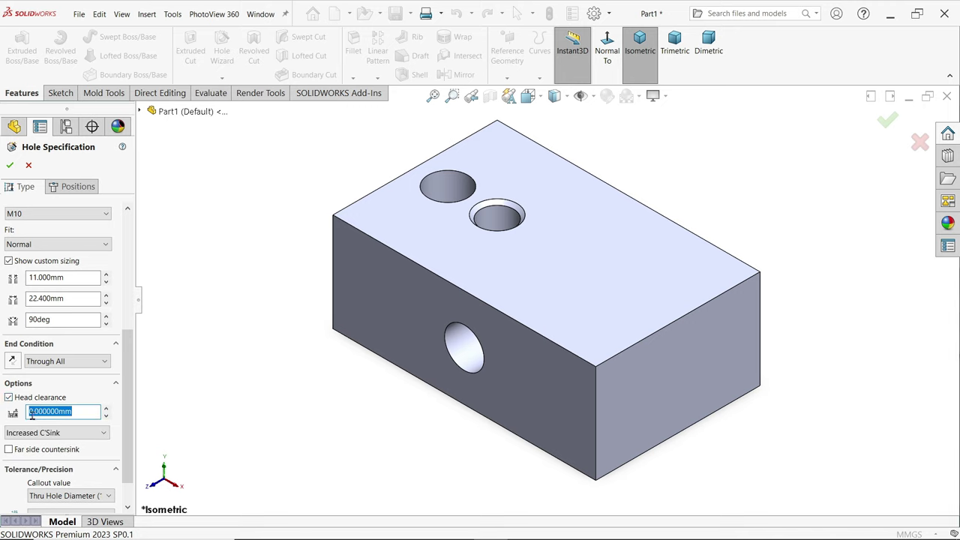
click(10, 399)
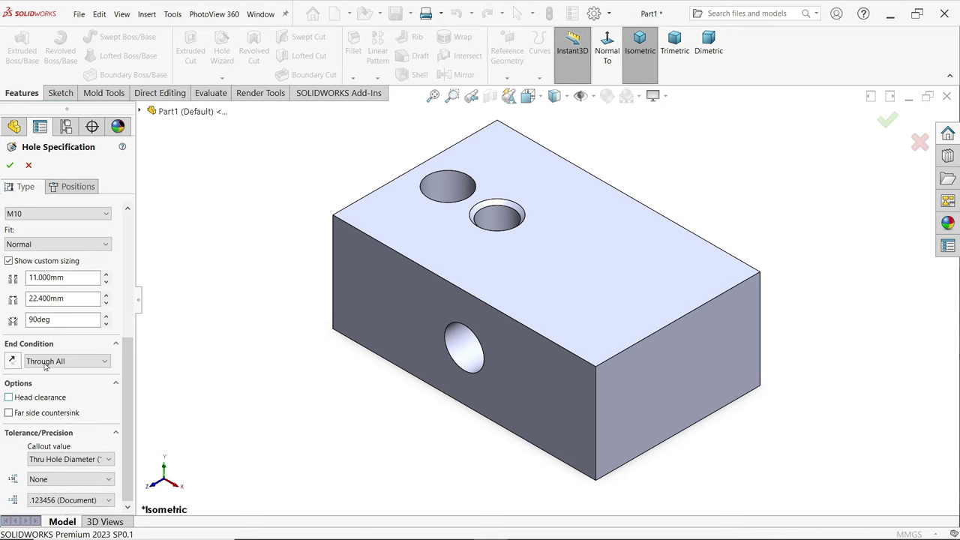
click(78, 188)
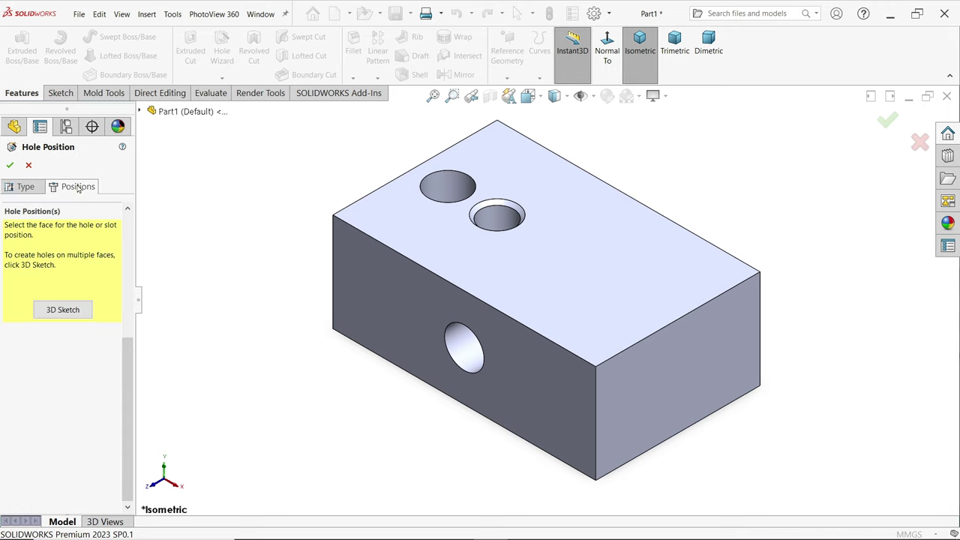
- Place the M10 countersunk hole's centre point on the block's top face
click(560, 263)
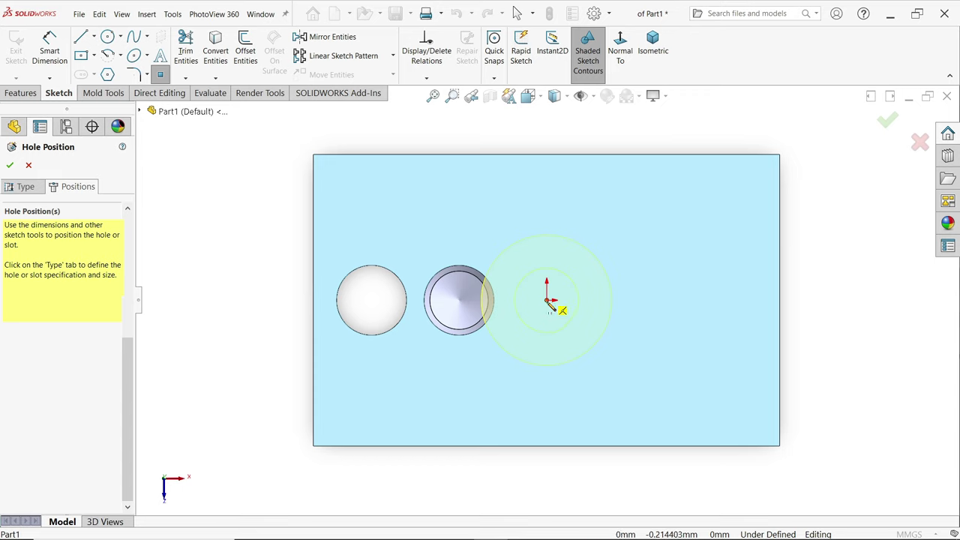
click(577, 301)
key(Escape)
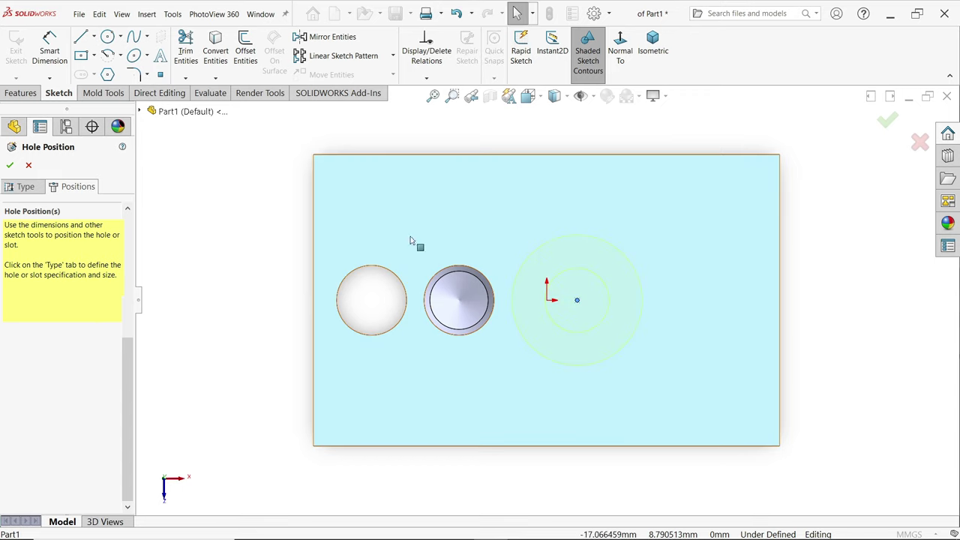
- Dimension the hole centre 5 mm from the origin and 25 mm from the bottom edge
click(50, 49)
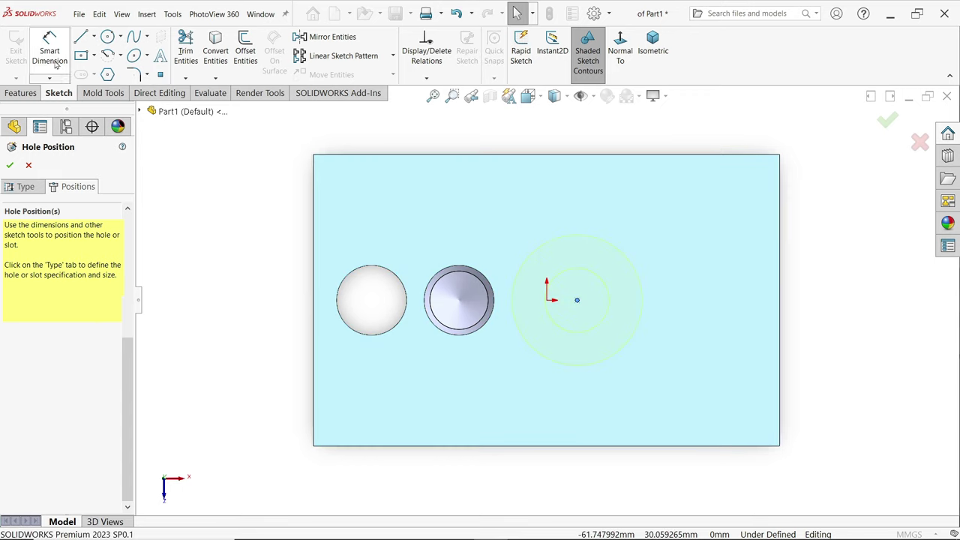
click(576, 301)
click(550, 301)
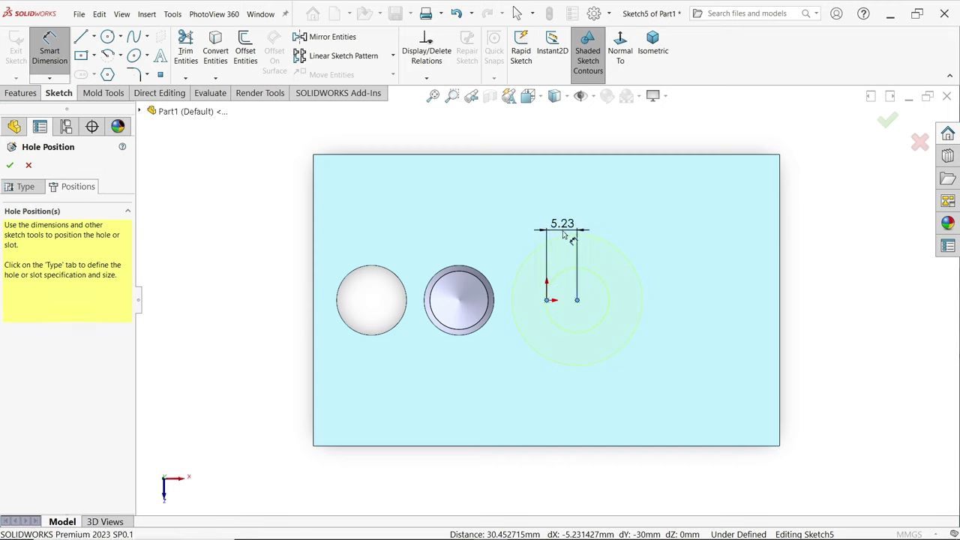
click(561, 225)
text(5)
key(Return)
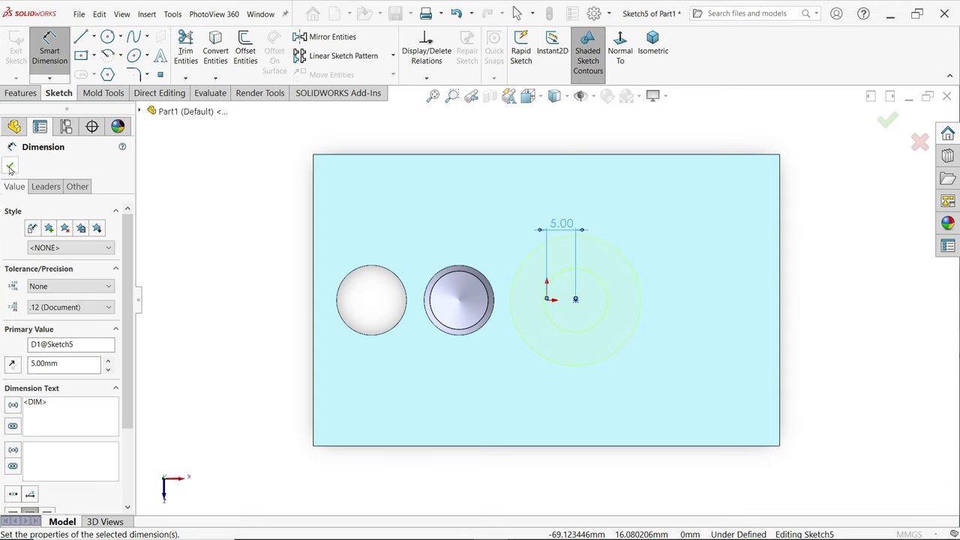
click(576, 301)
click(579, 445)
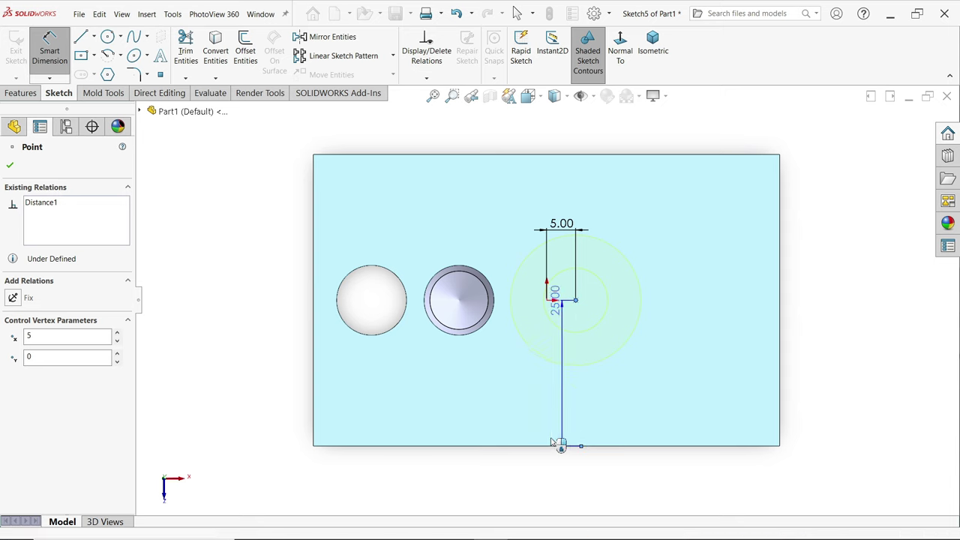
click(525, 398)
key(Return)
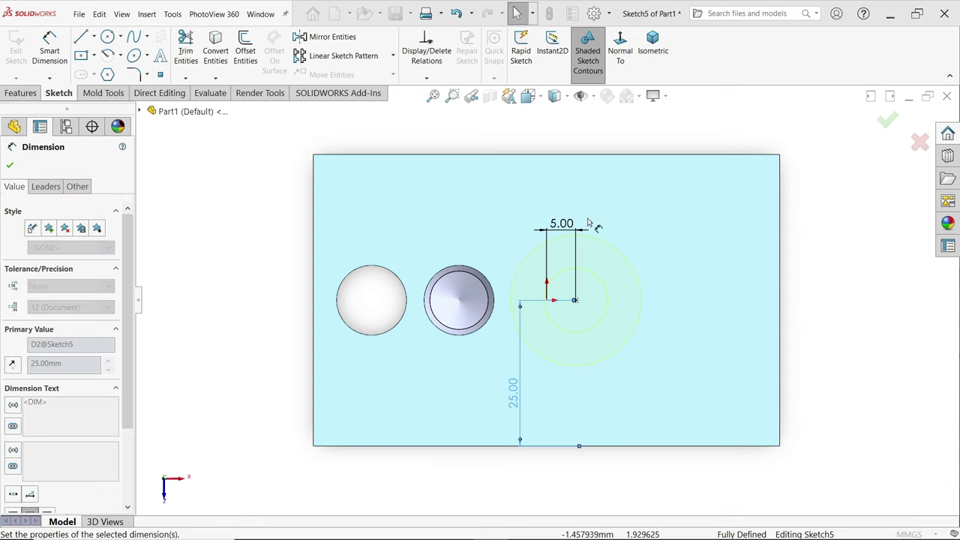
click(652, 50)
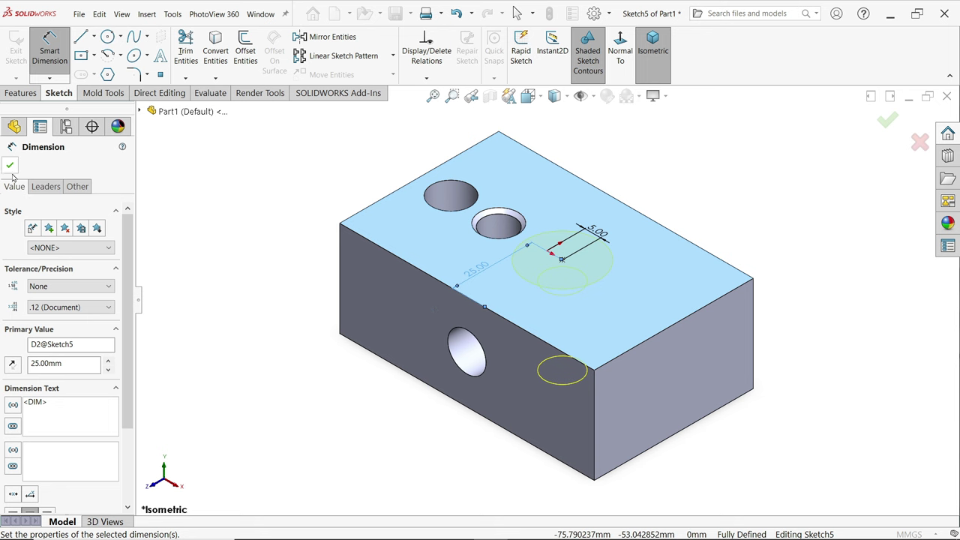
click(10, 167)
- Create the countersunk hole and section the block along the Right Plane
click(11, 166)
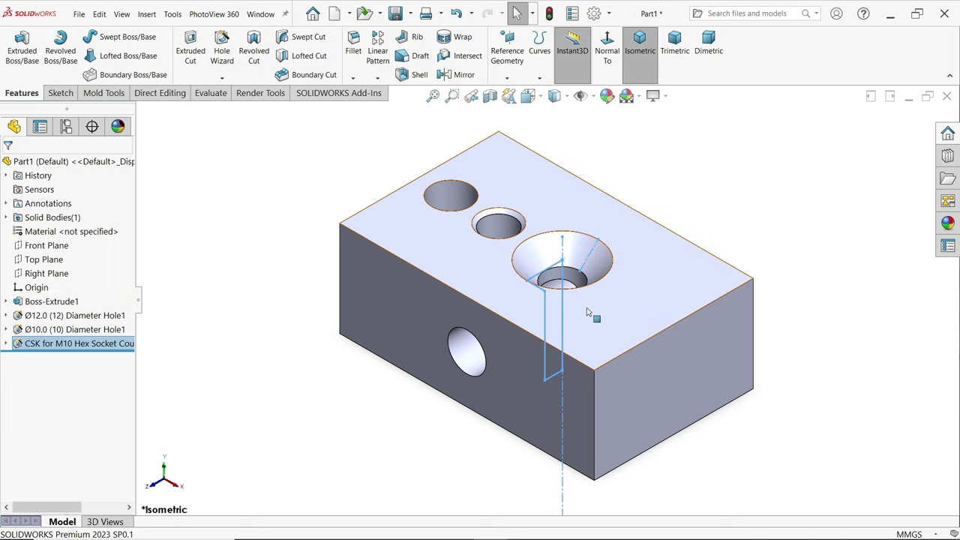
scroll(598, 300, down, 2)
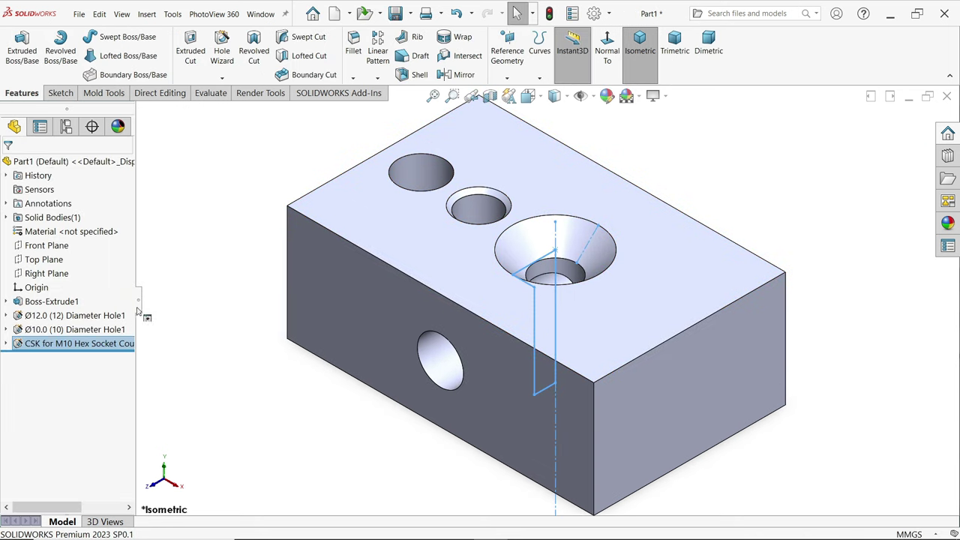
click(50, 279)
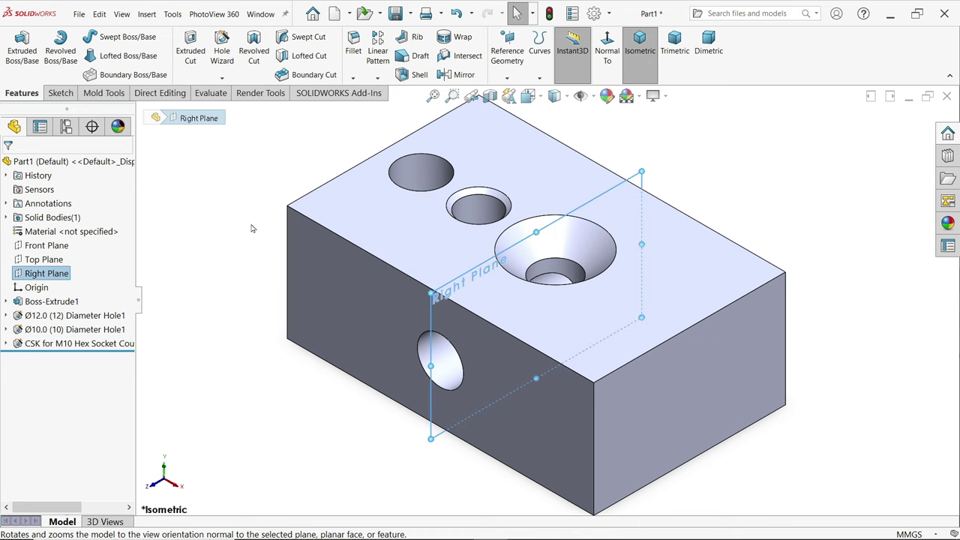
click(489, 96)
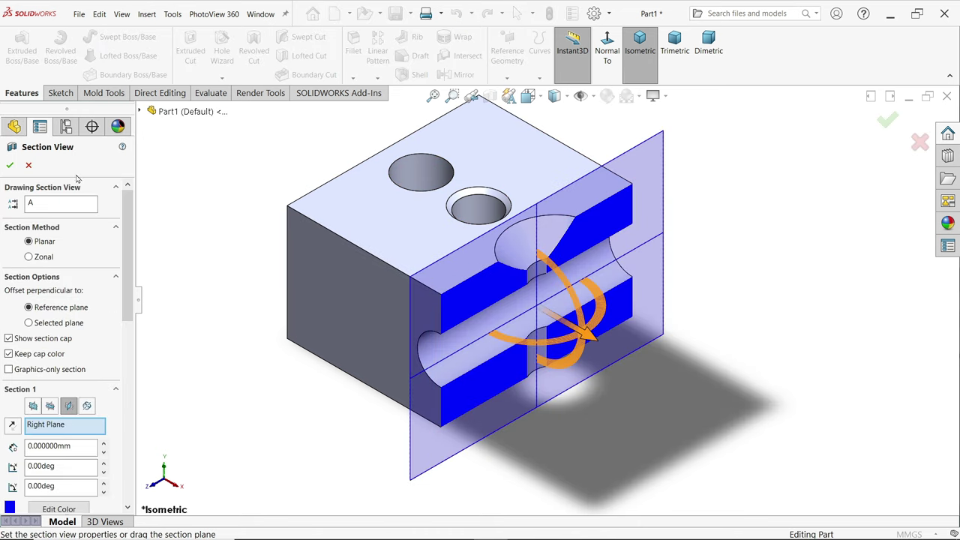
click(9, 165)
middle_drag(447, 316, 525, 306)
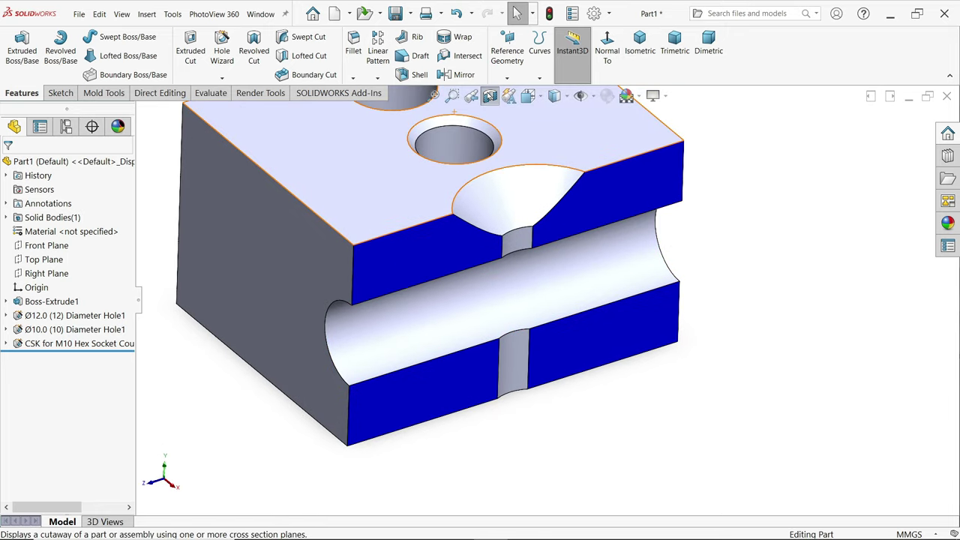
- Offset the Right Plane section 5 mm so the cut passes through the new hole
click(489, 96)
click(489, 96)
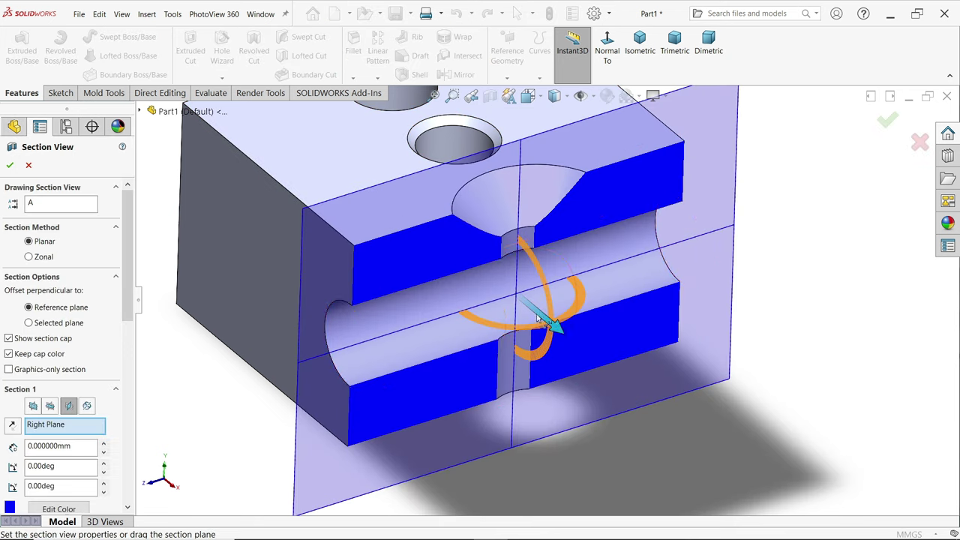
drag(558, 328, 585, 356)
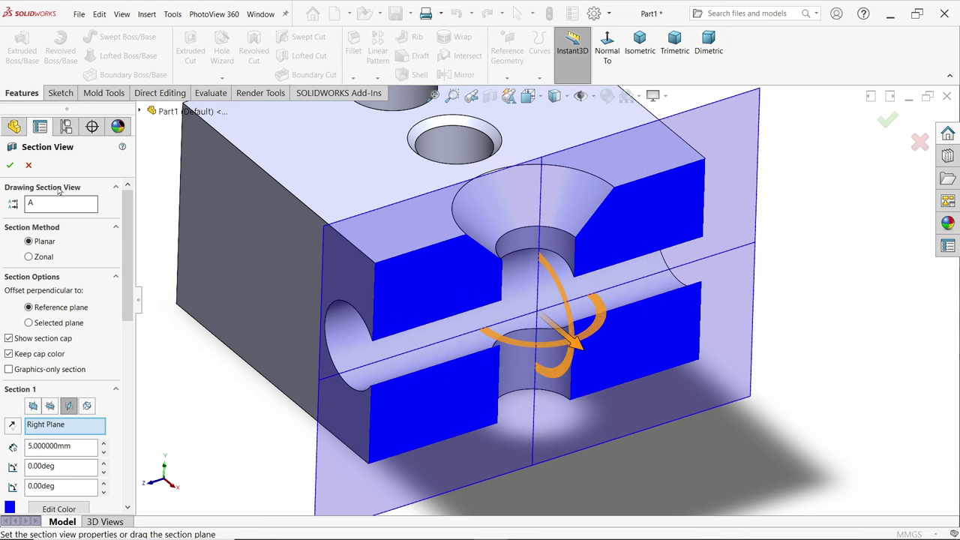
click(9, 165)
mouse_move(435, 350)
middle_down()
mouse_move(370, 315)
mouse_move(337, 317)
mouse_move(384, 322)
mouse_move(412, 274)
mouse_move(431, 344)
middle_up()
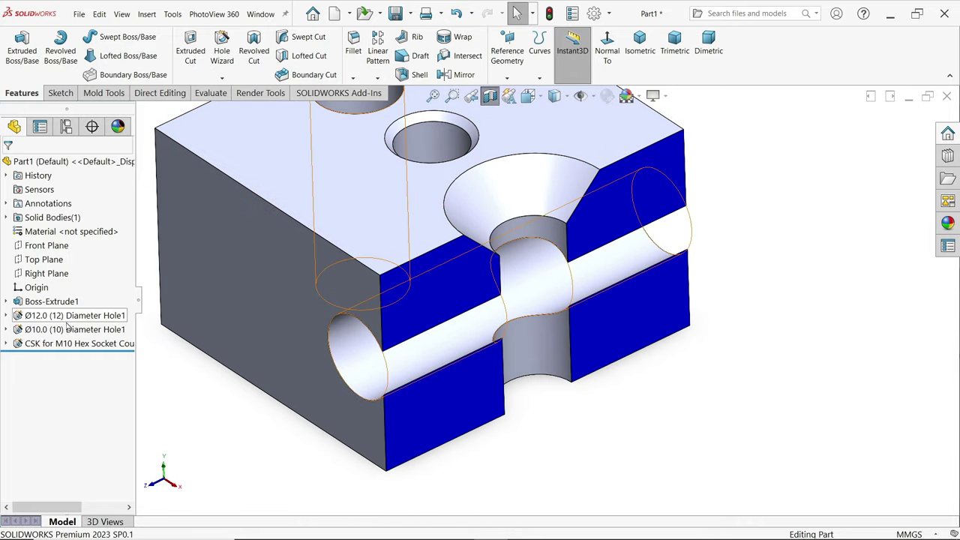
- Give the CSK hole a 2 mm head clearance in the Added C'Bore style
click(22, 343)
click(28, 318)
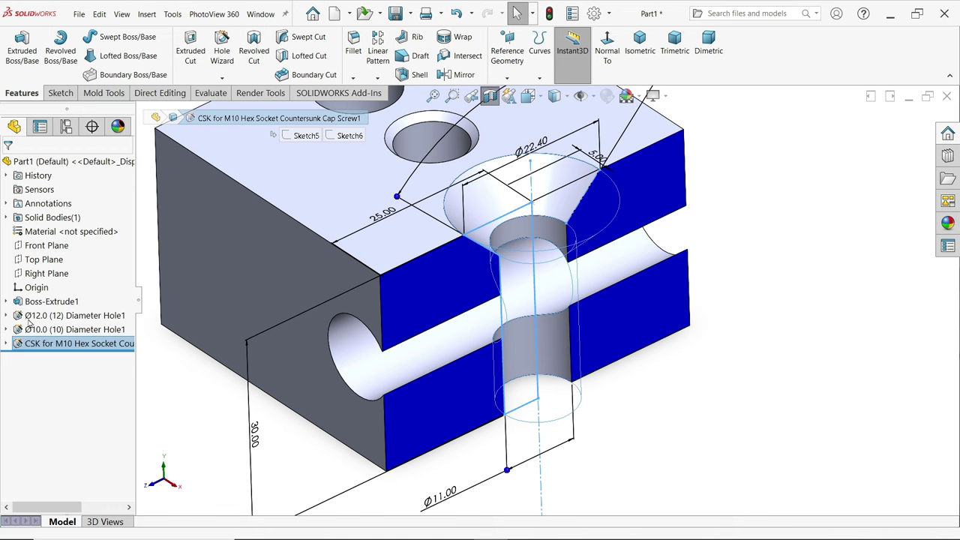
drag(124, 327, 124, 428)
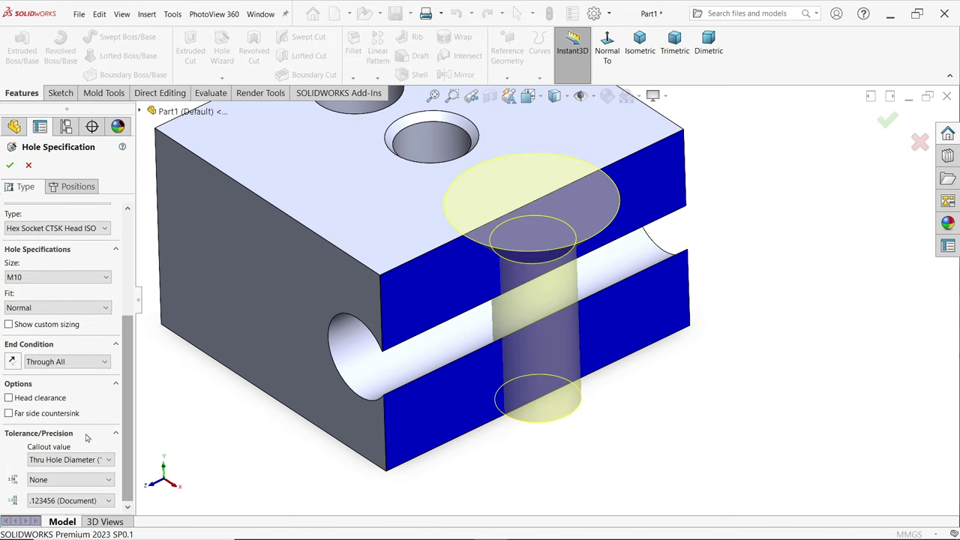
click(18, 401)
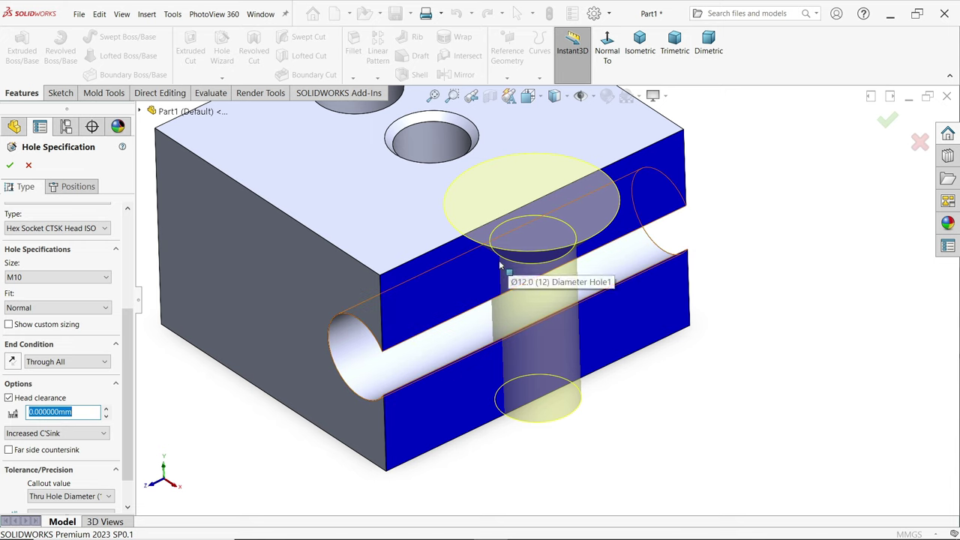
click(81, 432)
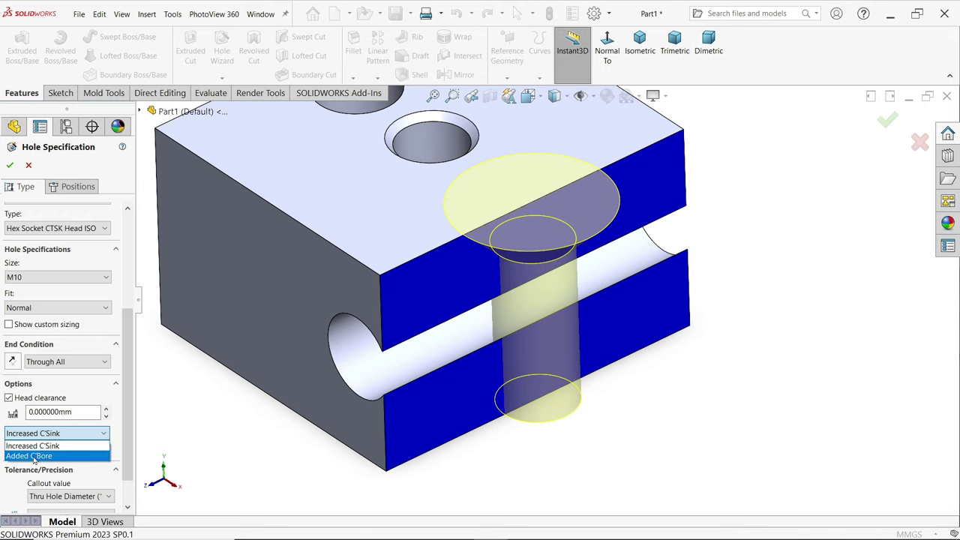
click(30, 456)
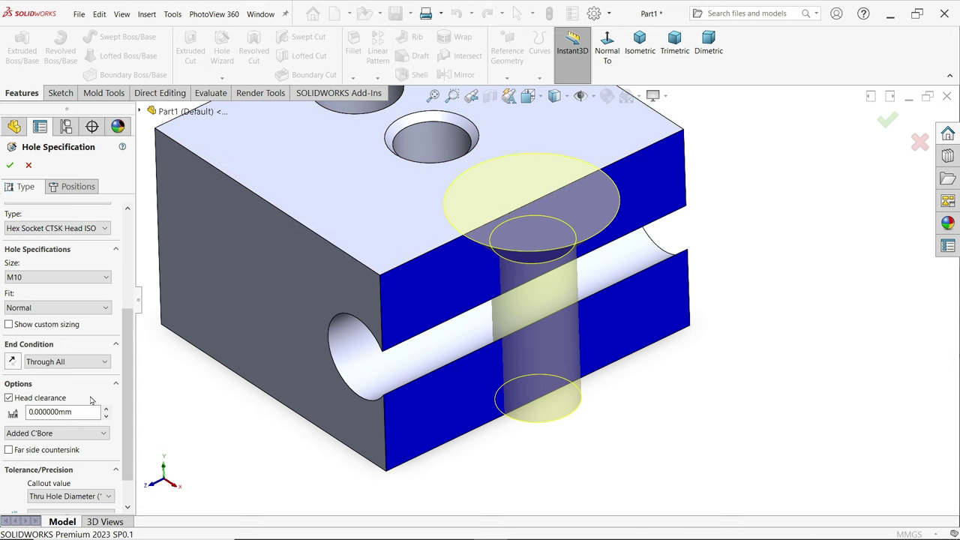
drag(74, 417, 17, 415)
text(1)
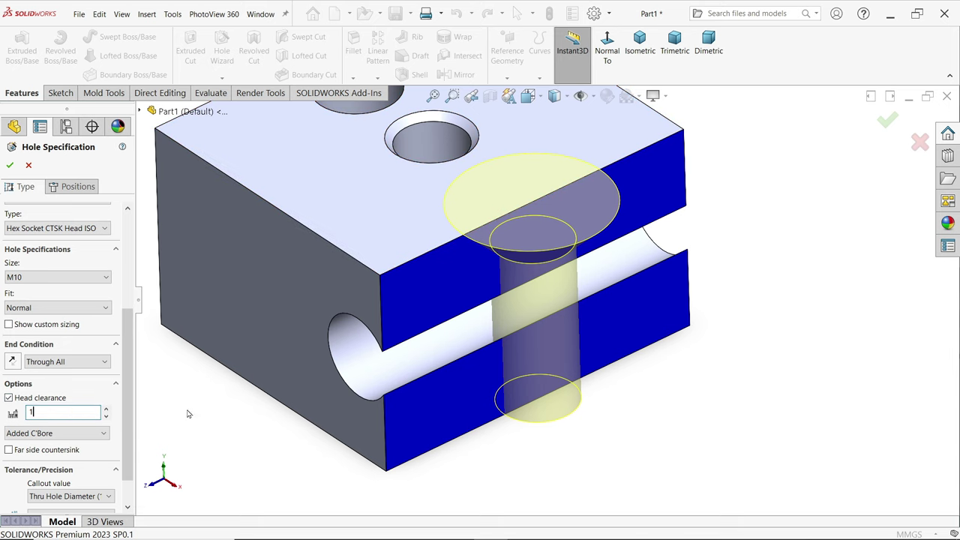
scroll(544, 237, down, 3)
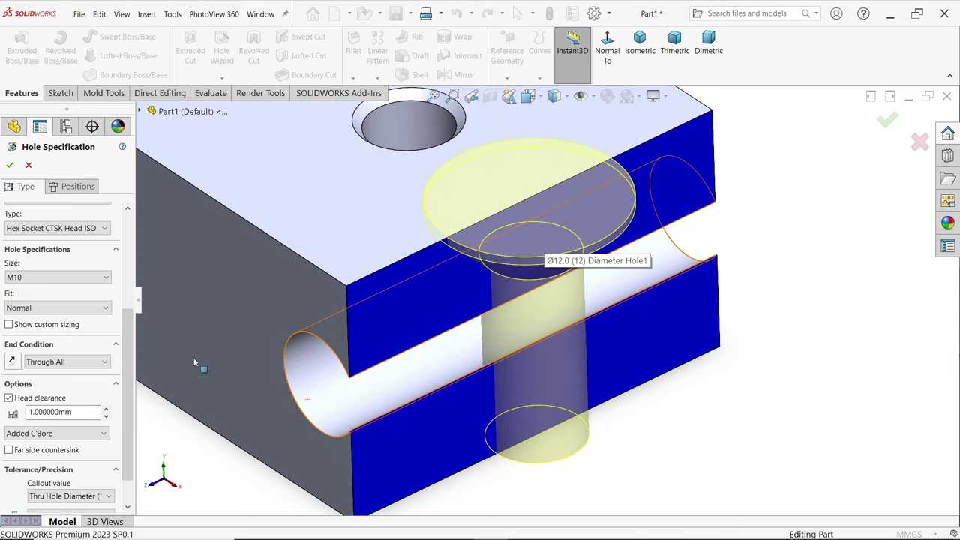
drag(88, 411, 22, 414)
text(1)
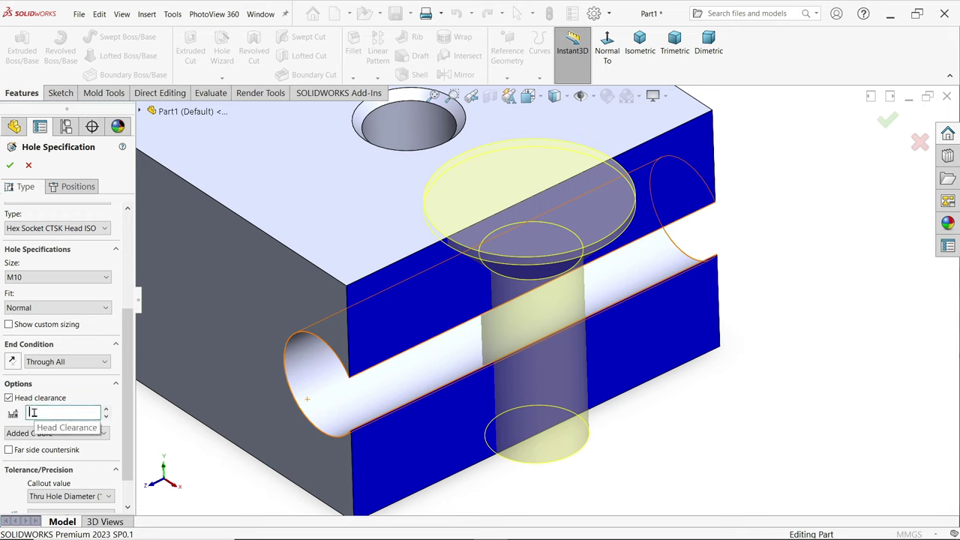
key(Return)
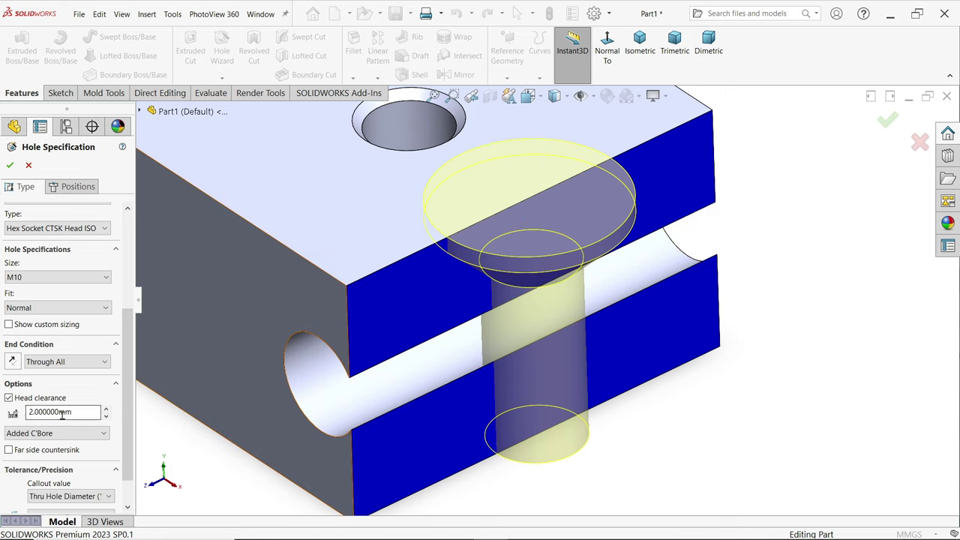
click(10, 165)
- Turn the section view off to show the whole block again
scroll(430, 298, up, 3)
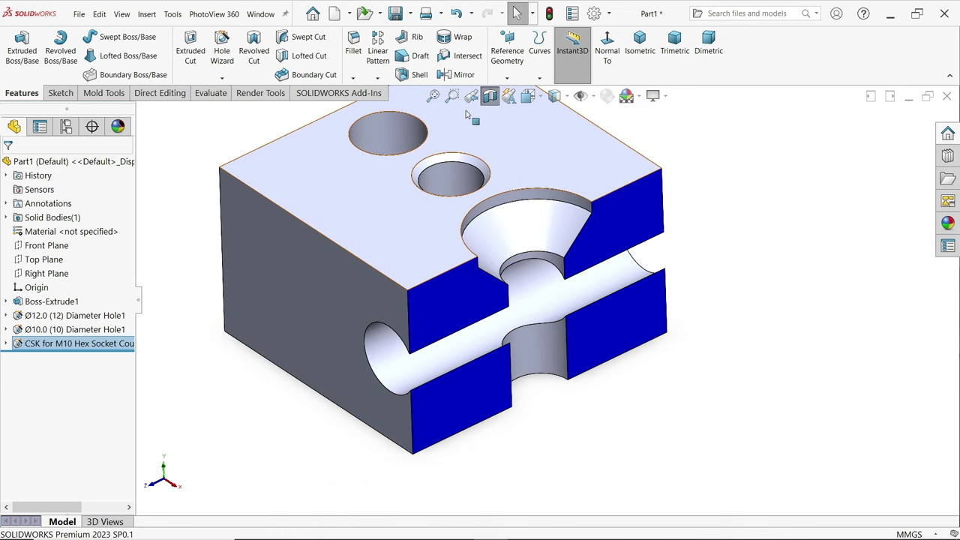
click(489, 98)
middle_drag(521, 123, 499, 270)
click(227, 66)
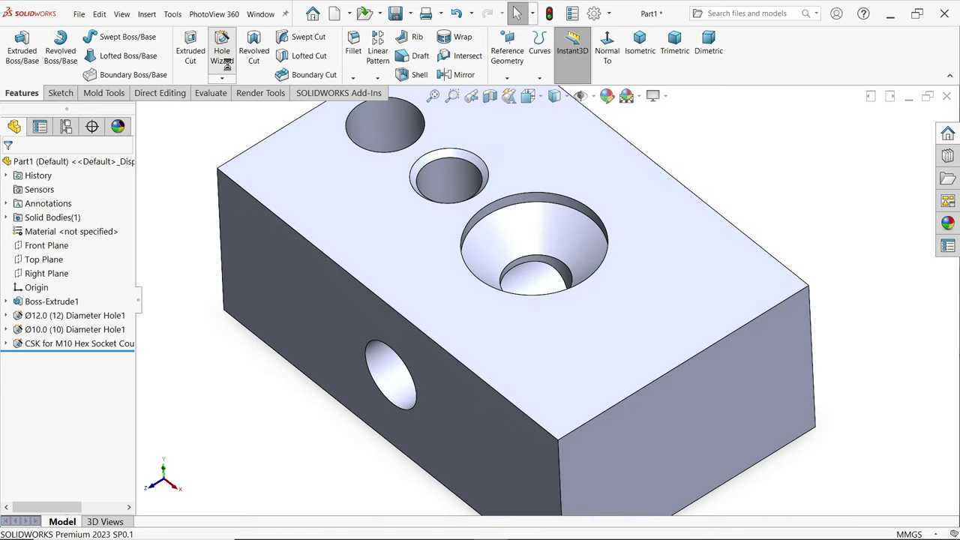
- Choose a counterbore hole with the ANSI Metric standard and Hex Cap Screw fastener type
click(16, 294)
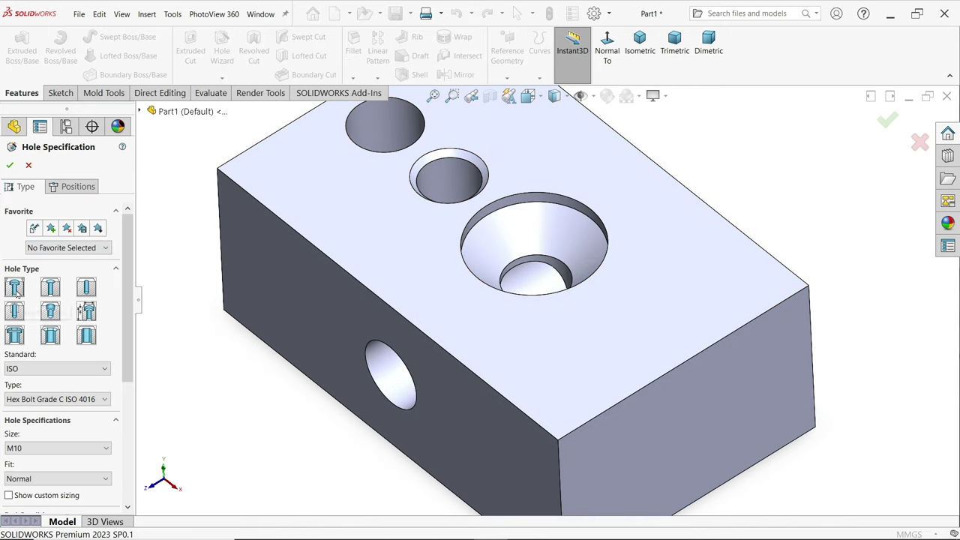
click(69, 368)
scroll(52, 420, up, 3)
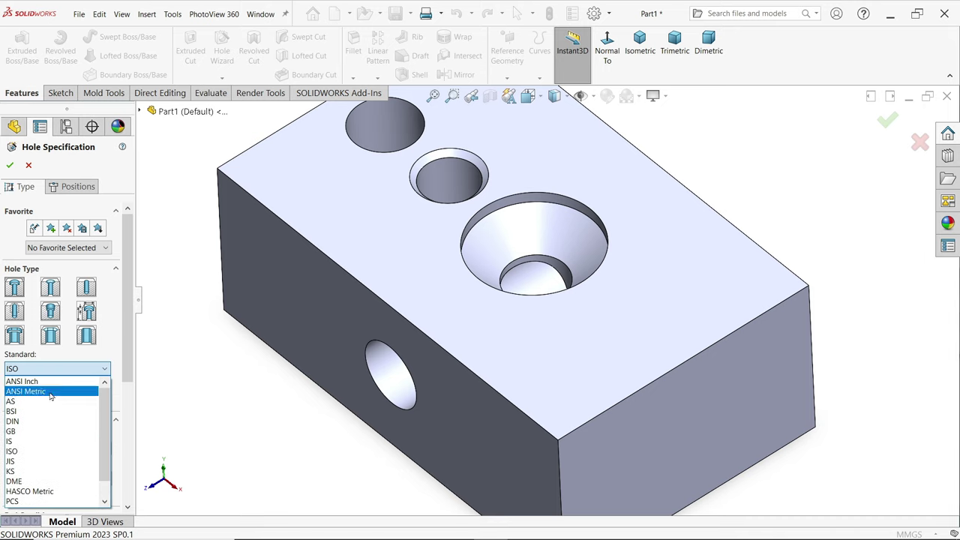
click(51, 392)
click(68, 399)
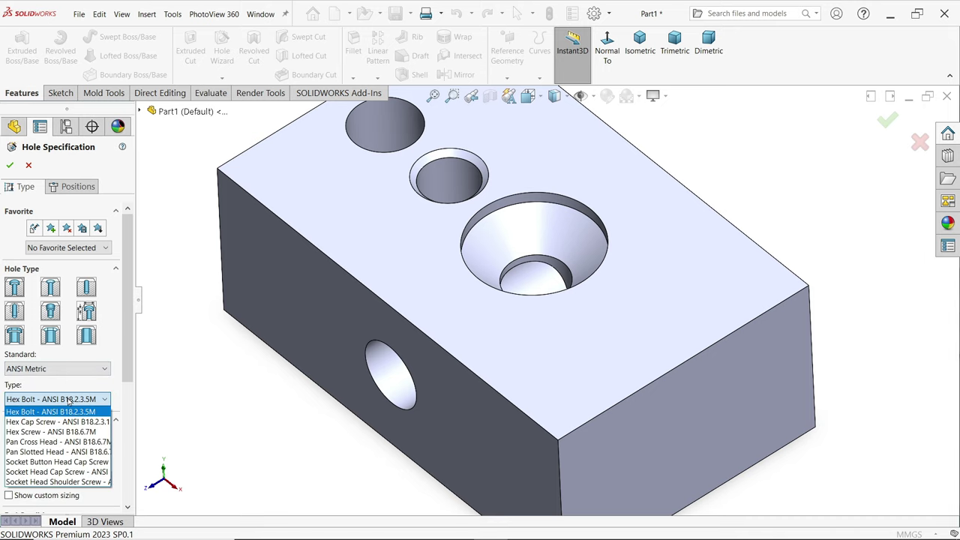
click(68, 400)
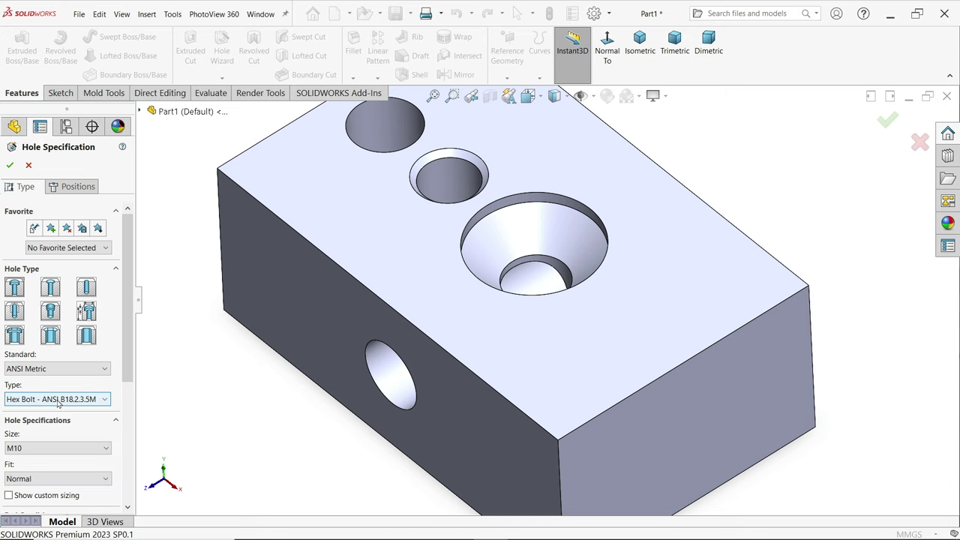
click(58, 400)
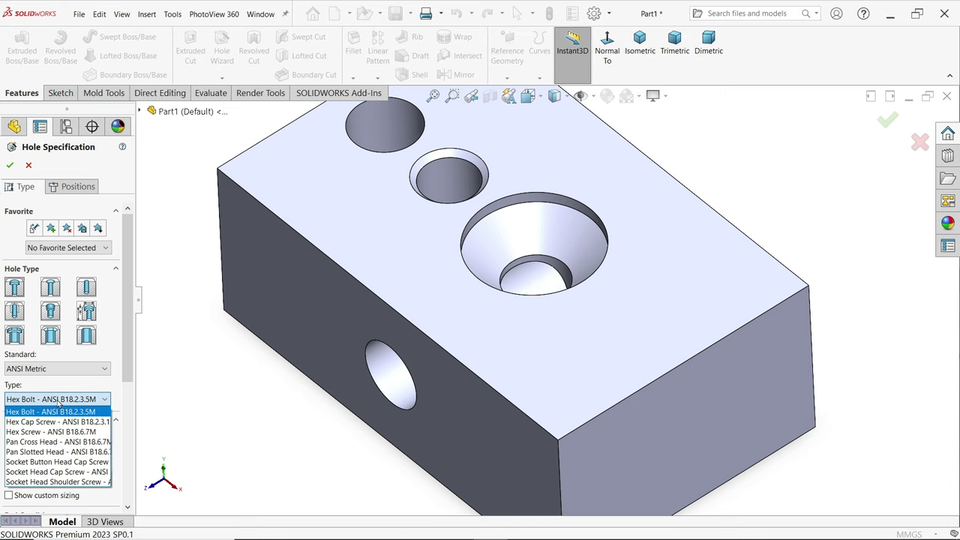
click(52, 424)
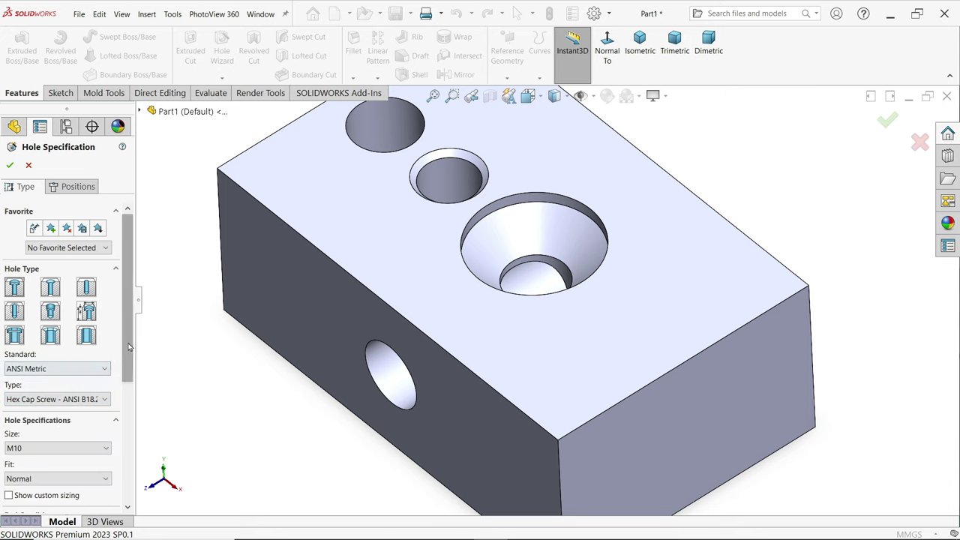
- Set the hole size to M8 with a Close fit and show the custom sizing values
scroll(97, 371, down, 3)
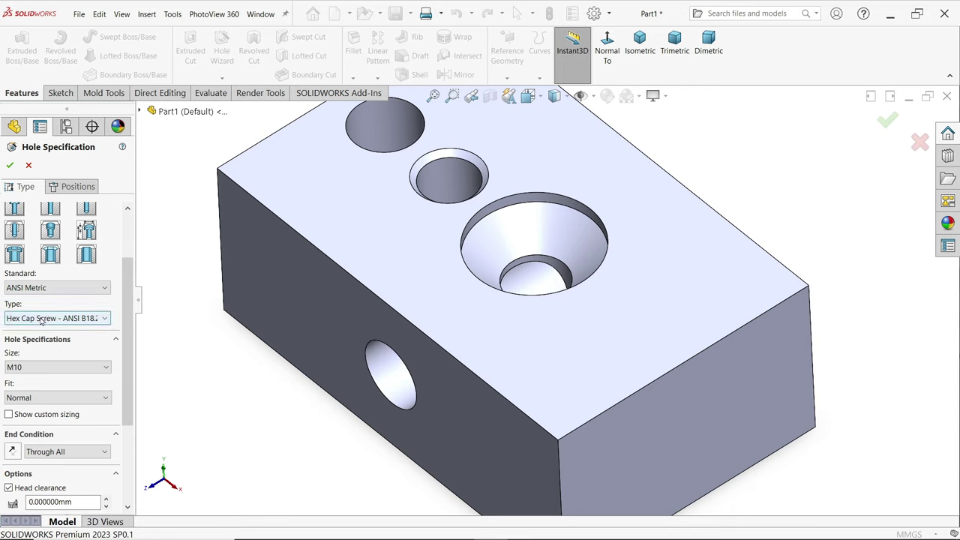
click(41, 366)
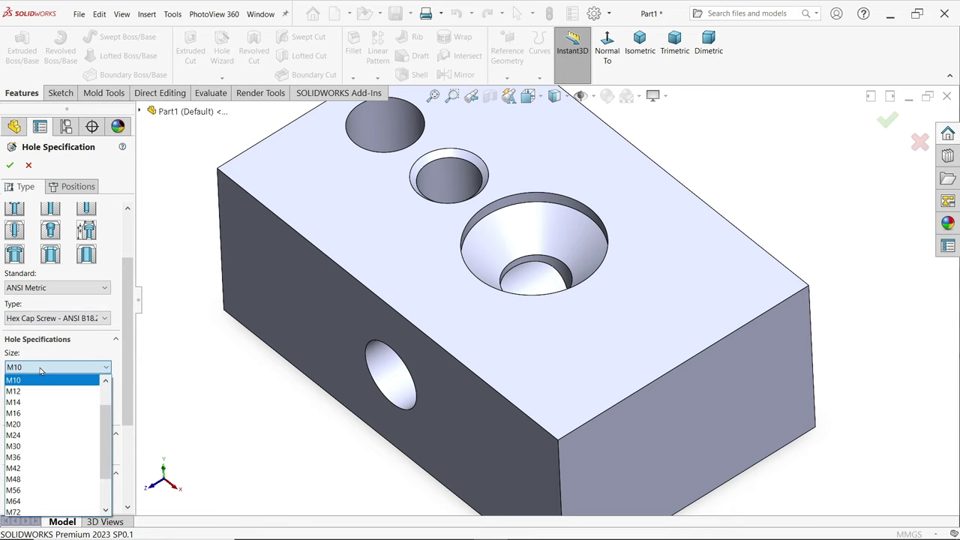
click(105, 380)
click(105, 380)
click(105, 380)
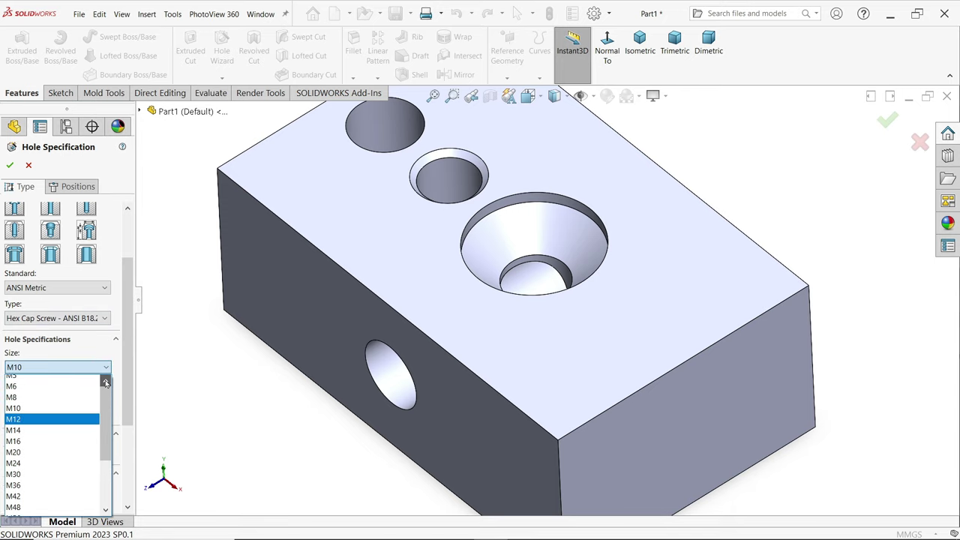
click(22, 405)
click(65, 399)
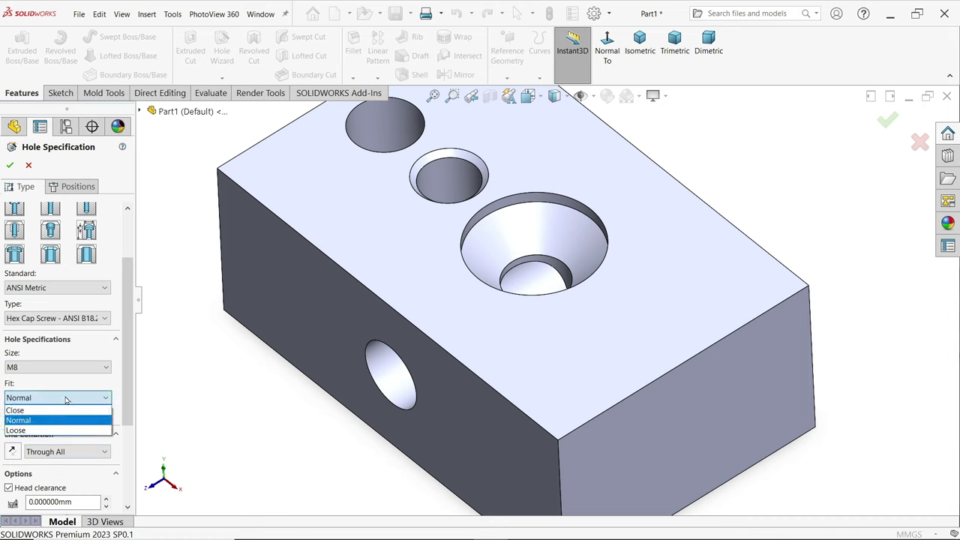
click(25, 411)
click(51, 417)
drag(124, 361, 130, 402)
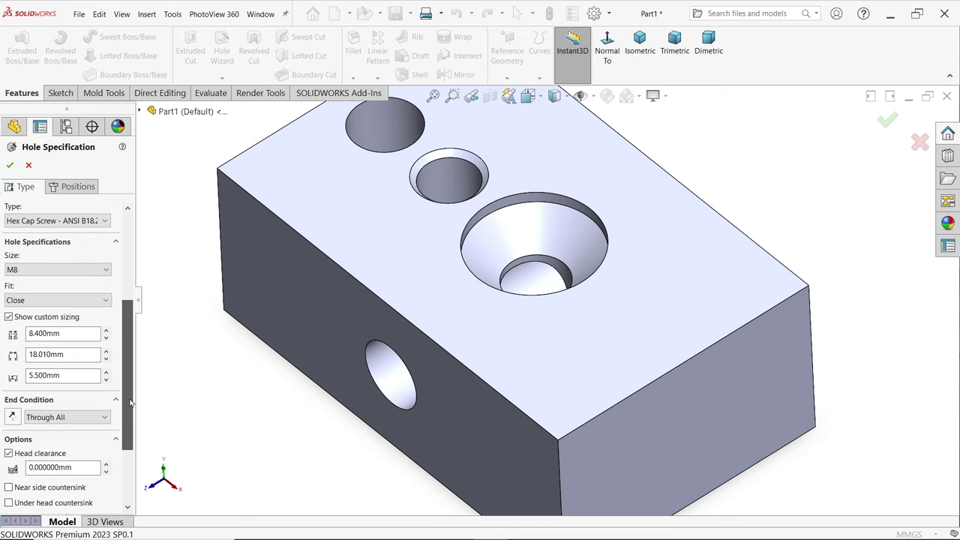
- Select the 8.400 mm, 18.010 mm and 5.500 mm custom sizing values in turn
double_click(63, 333)
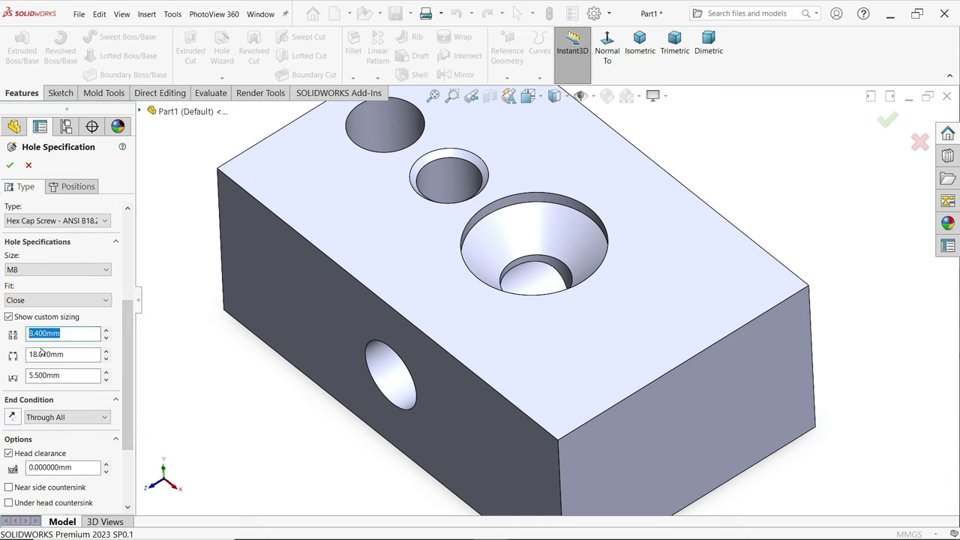
double_click(70, 354)
drag(60, 379, 34, 377)
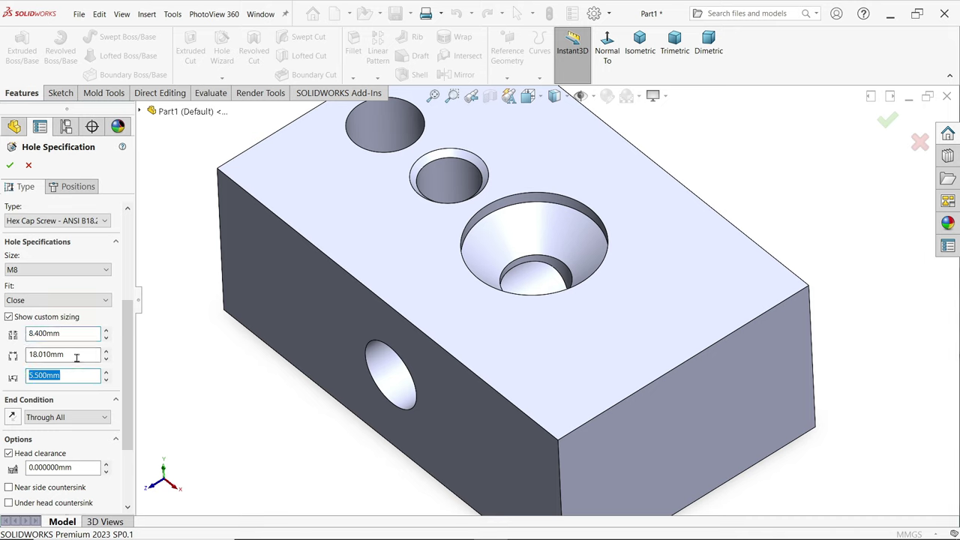
drag(78, 357, 31, 357)
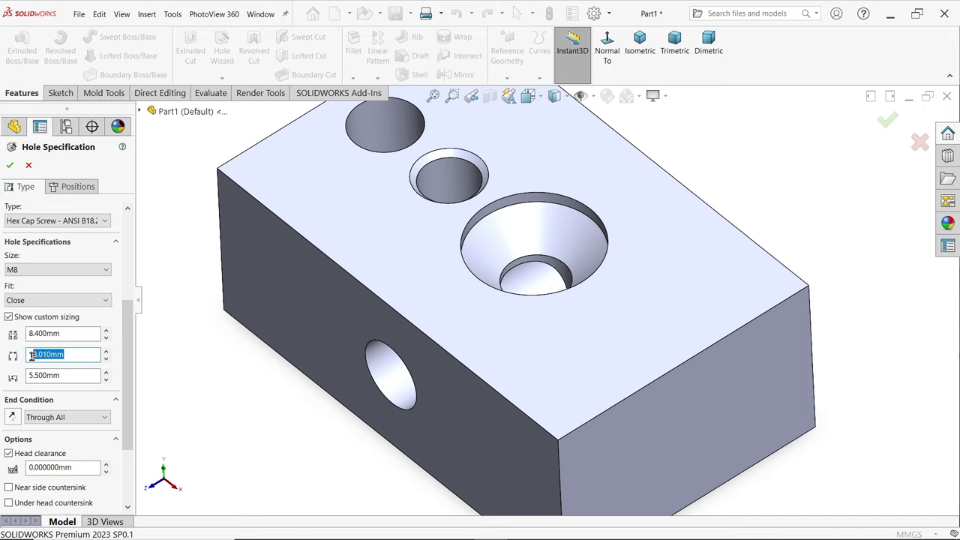
drag(77, 377, 13, 375)
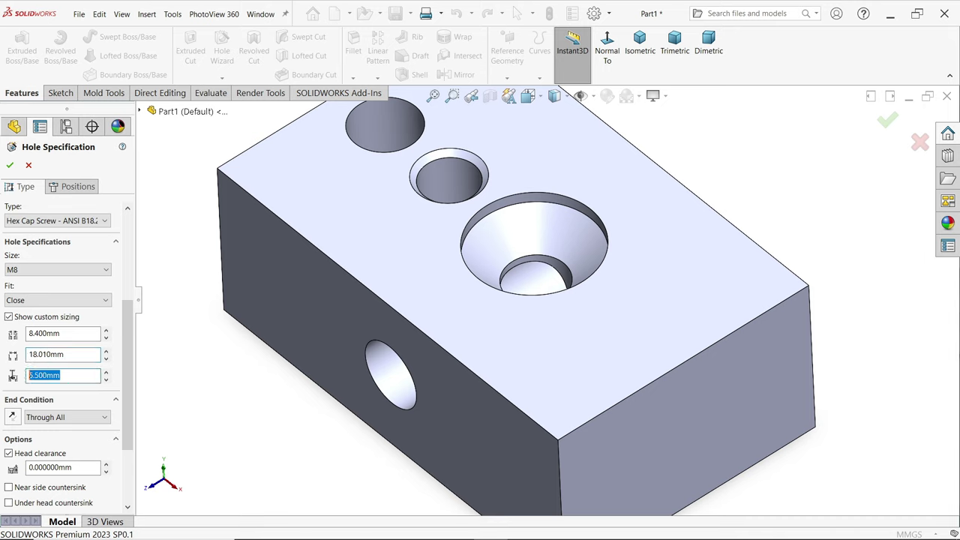
drag(77, 333, 22, 333)
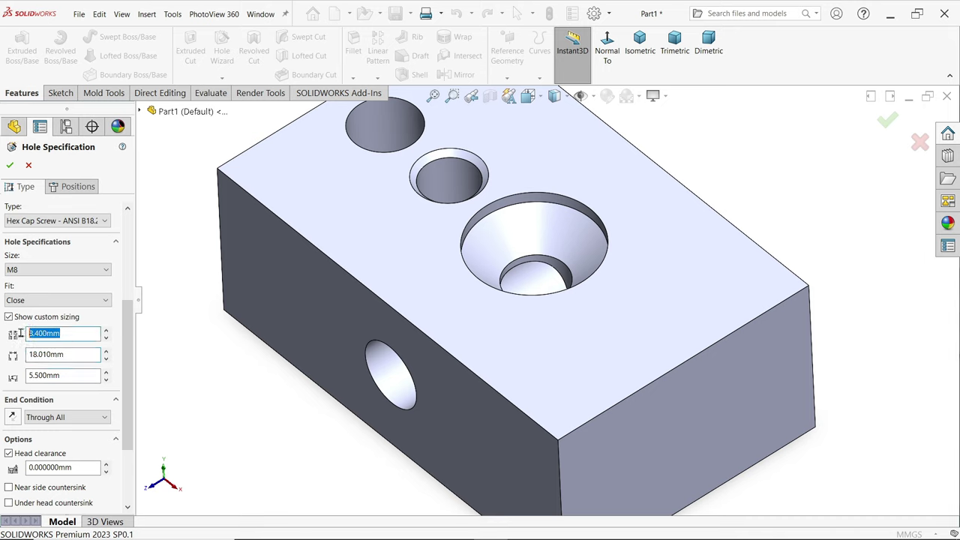
- Set the hole's end condition to Up To Next
click(64, 420)
click(64, 420)
drag(127, 379, 130, 431)
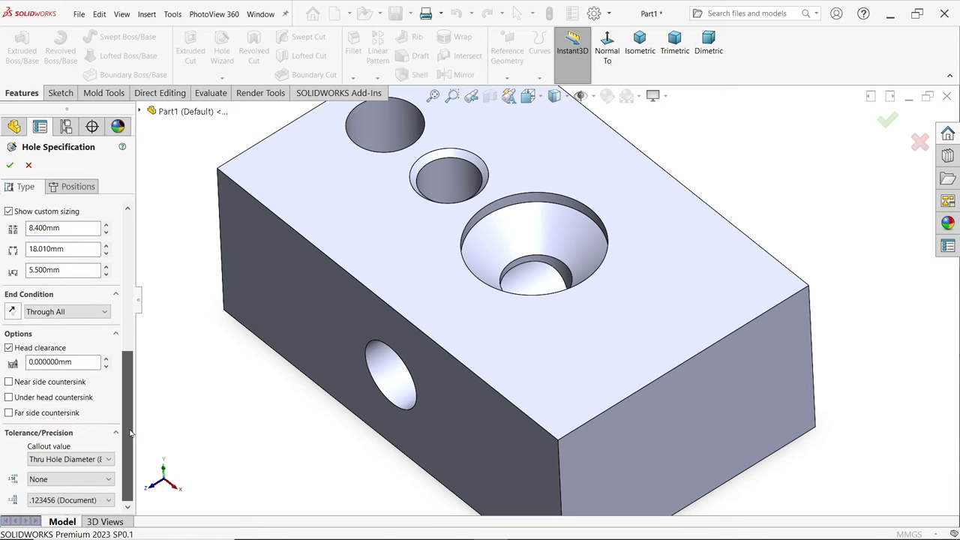
click(90, 312)
click(71, 344)
middle_drag(343, 427, 644, 402)
middle_drag(584, 361, 520, 435)
key(f)
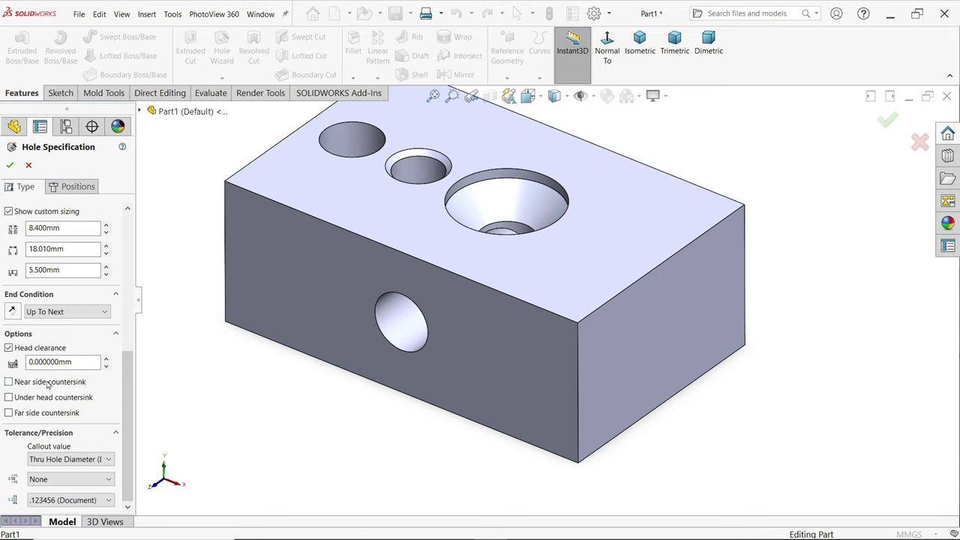
- Add a 20 mm near-side countersink to the M8 hole
click(9, 381)
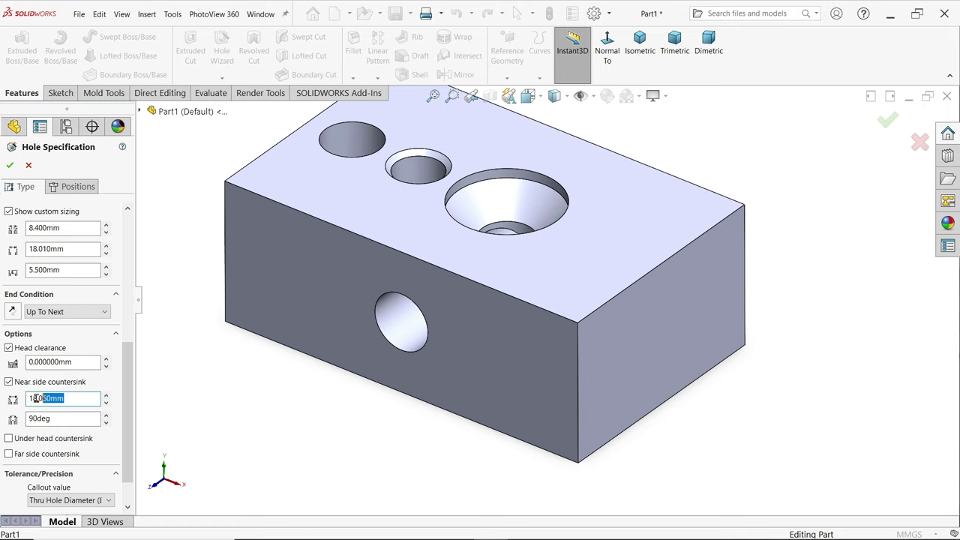
text(20)
key(Return)
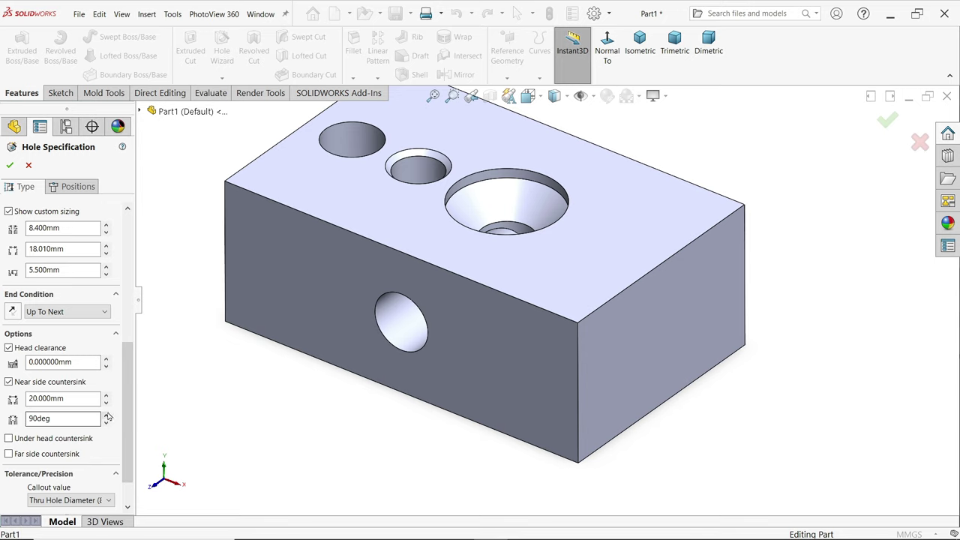
click(78, 189)
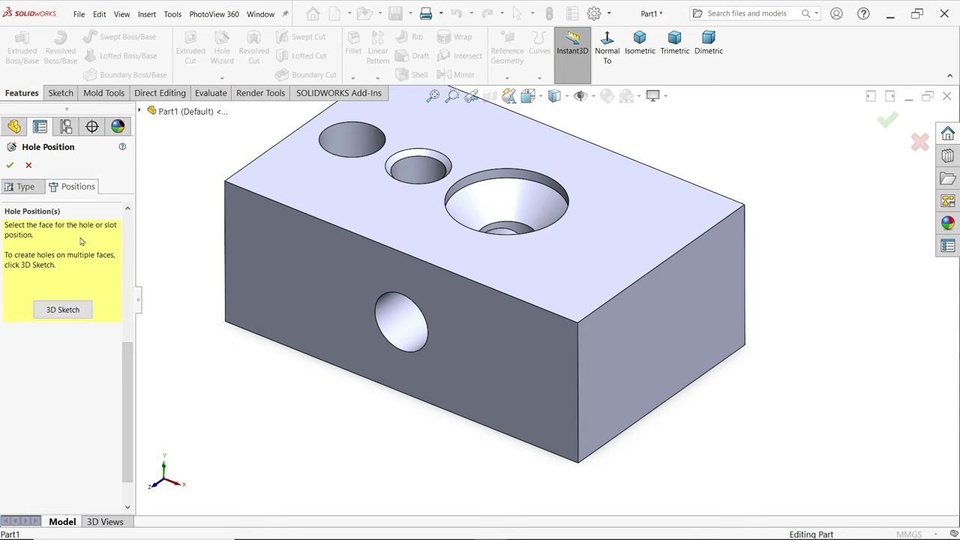
- Place the M8 counterbored hole's centre on the top face, right of the countersunk hole
click(618, 246)
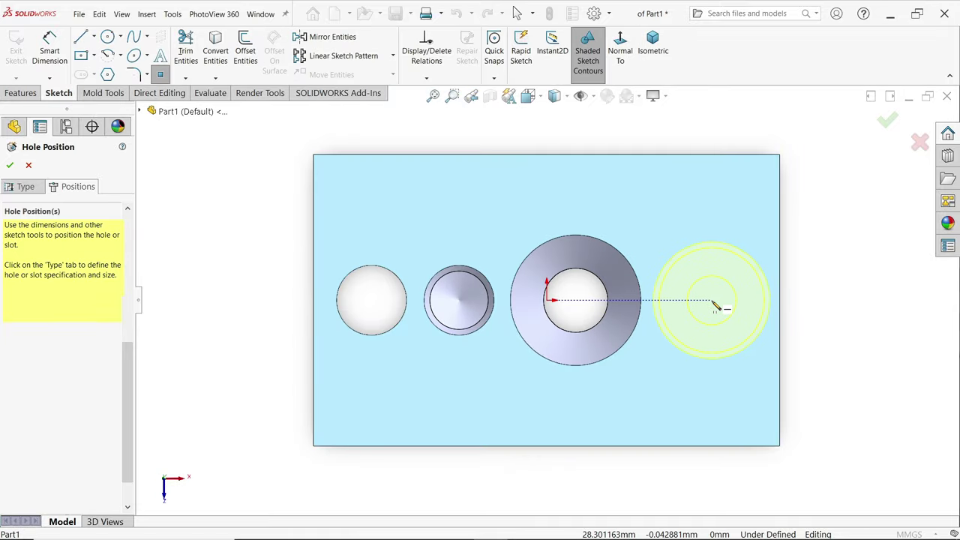
click(711, 300)
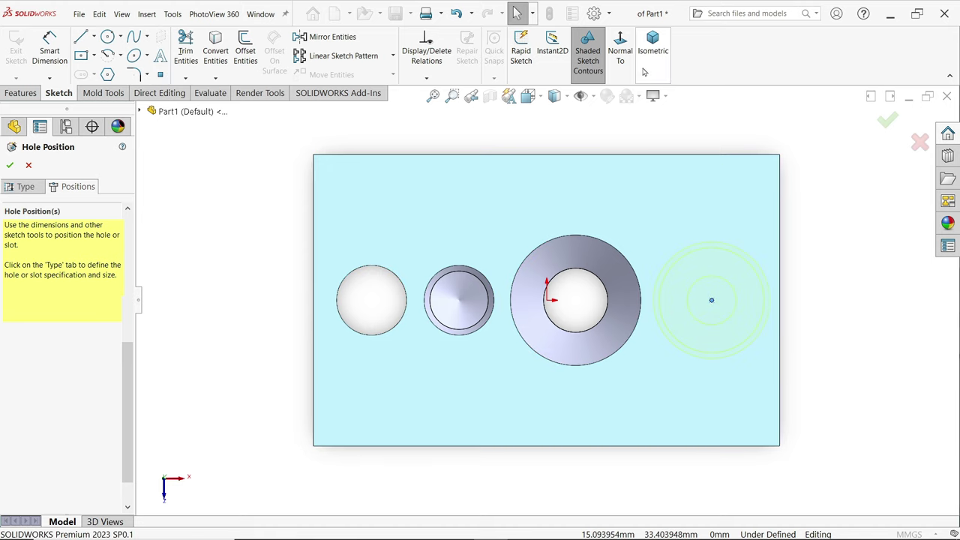
click(652, 45)
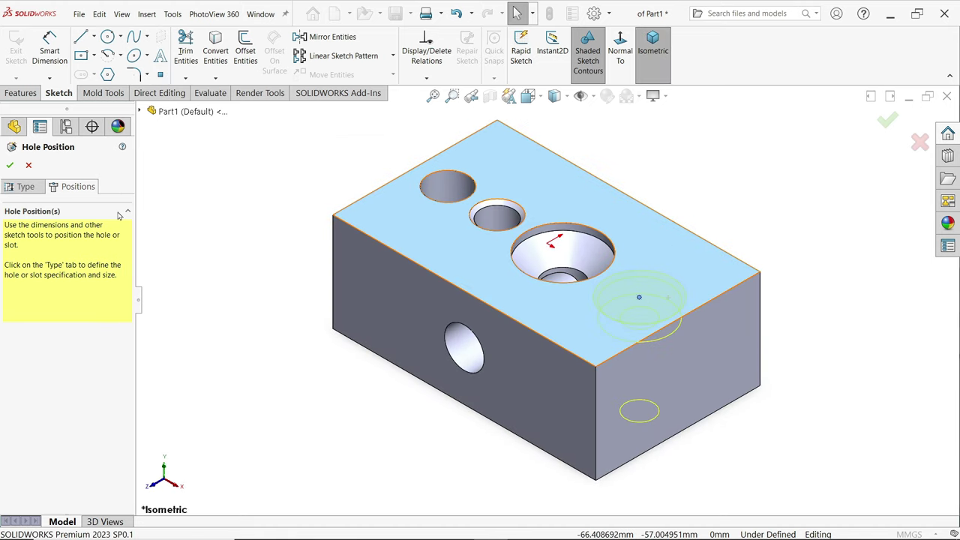
click(10, 165)
middle_drag(696, 339, 635, 300)
click(636, 69)
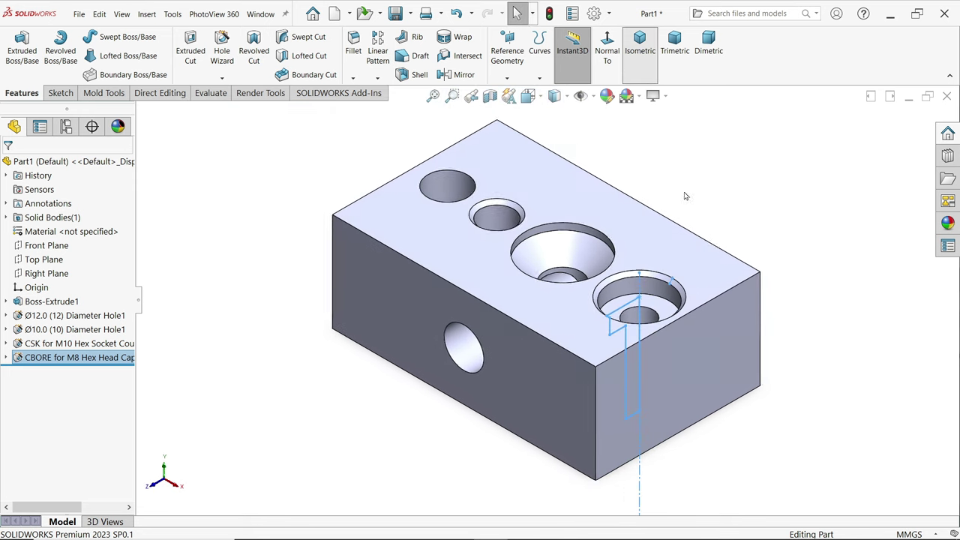
- Remove the head clearance from the M10 countersunk hole
click(182, 333)
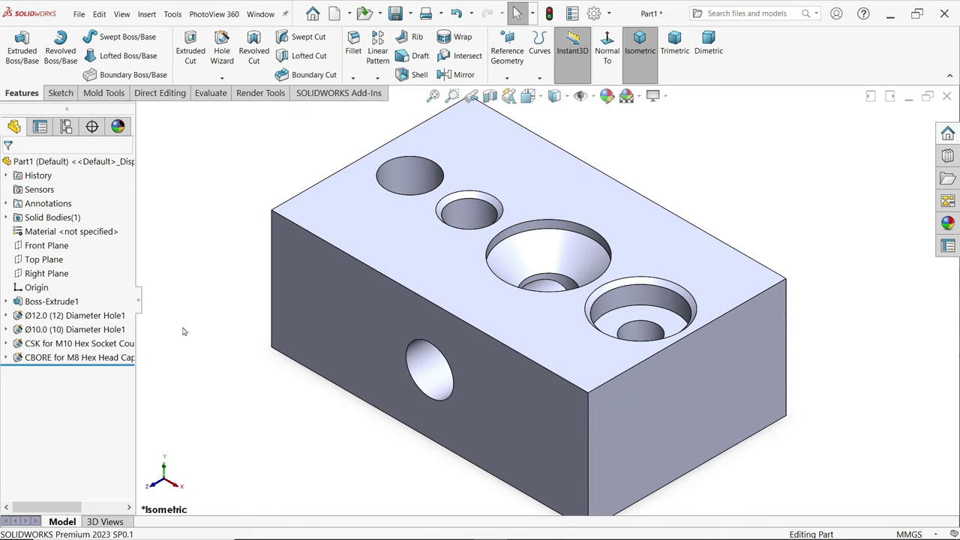
click(491, 257)
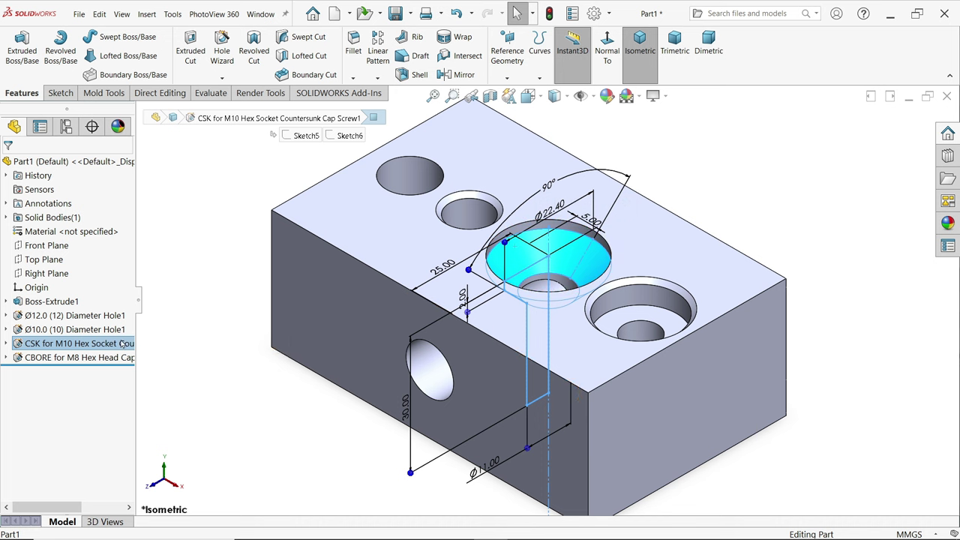
click(23, 346)
click(28, 315)
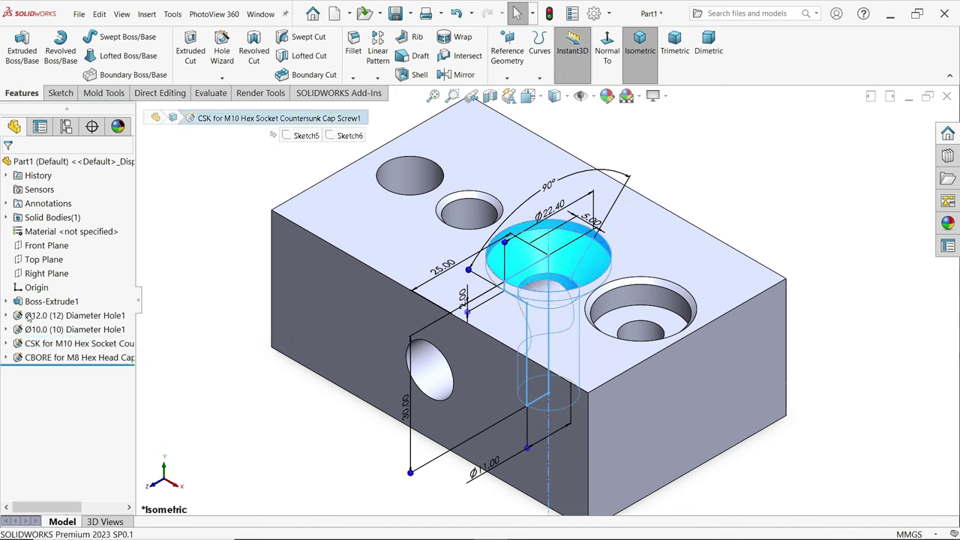
drag(128, 308, 124, 426)
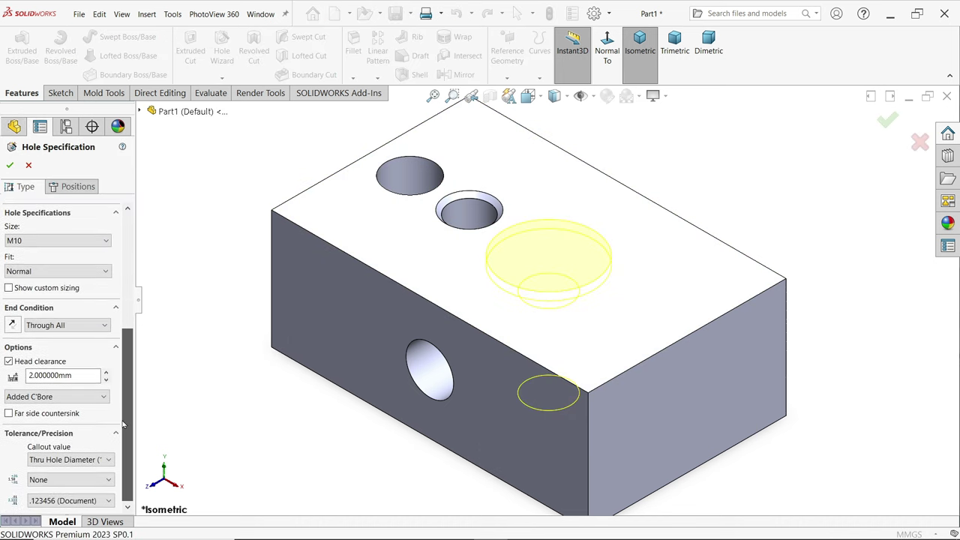
click(8, 361)
click(8, 167)
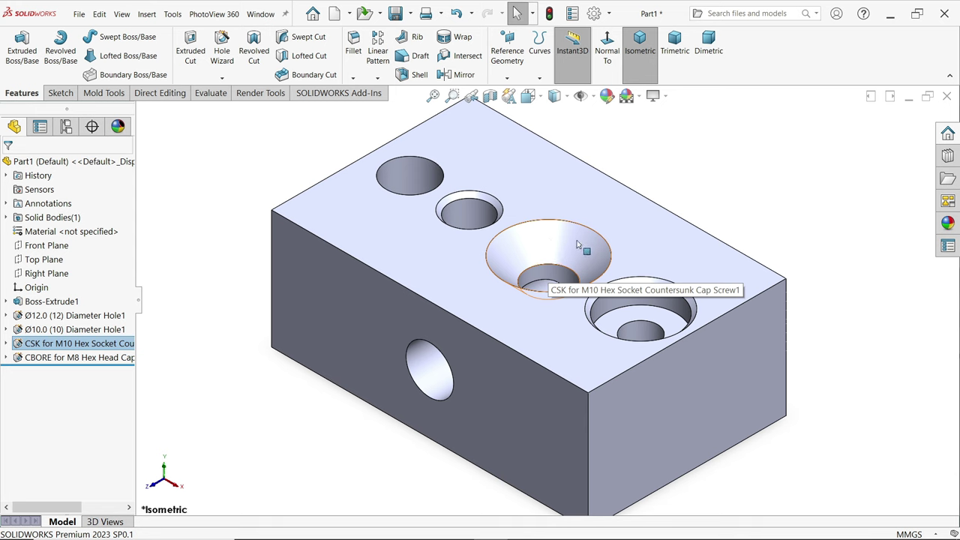
- Remove the near-side countersink from the M8 counterbored hole
click(18, 360)
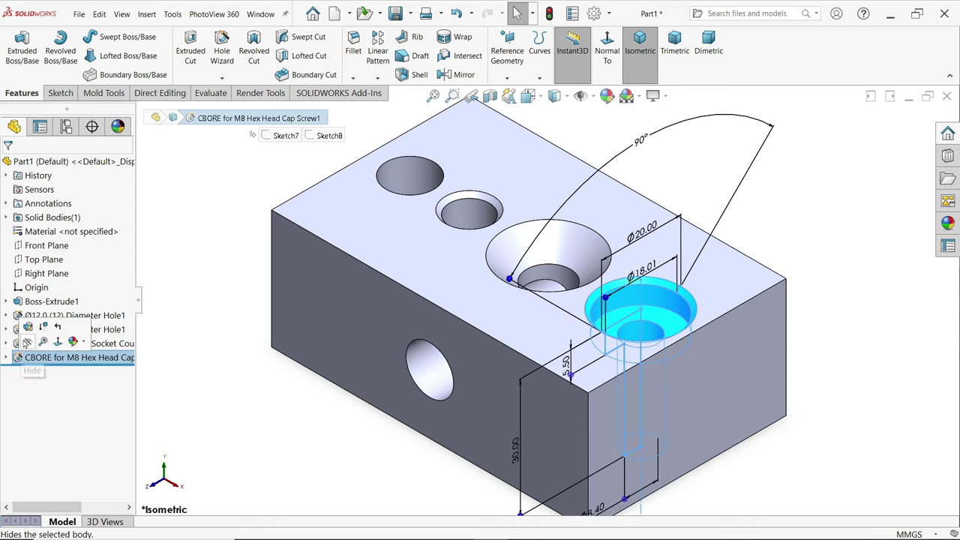
click(642, 333)
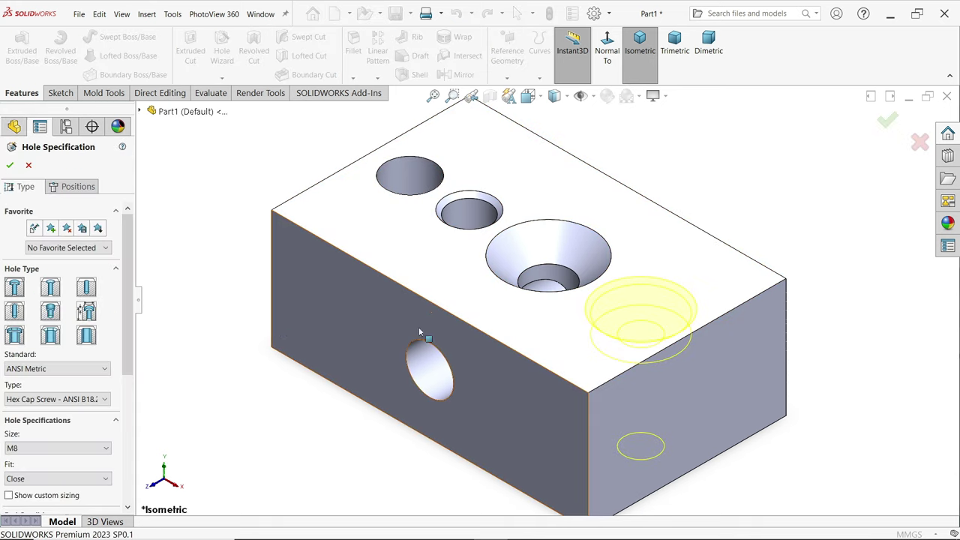
scroll(103, 433, down, 5)
scroll(102, 432, down, 1)
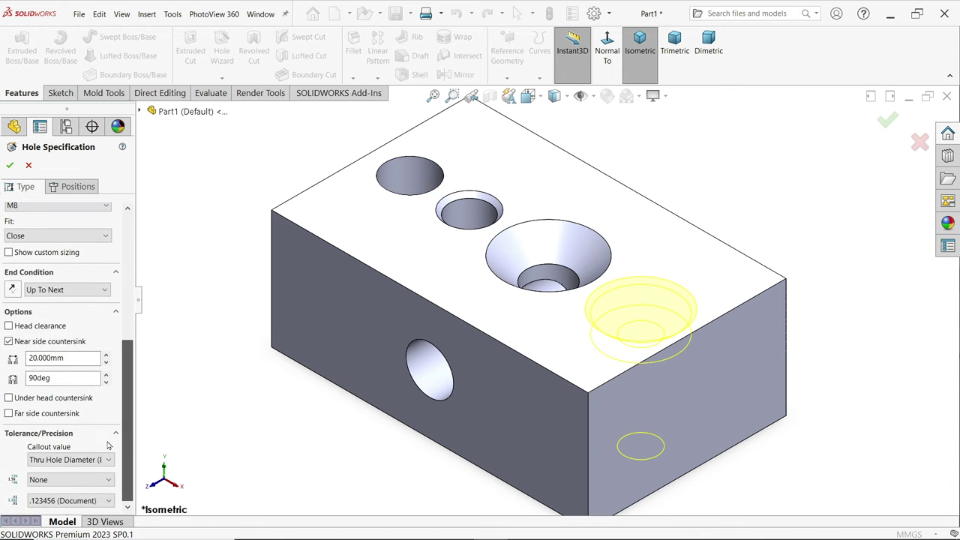
click(8, 341)
click(10, 166)
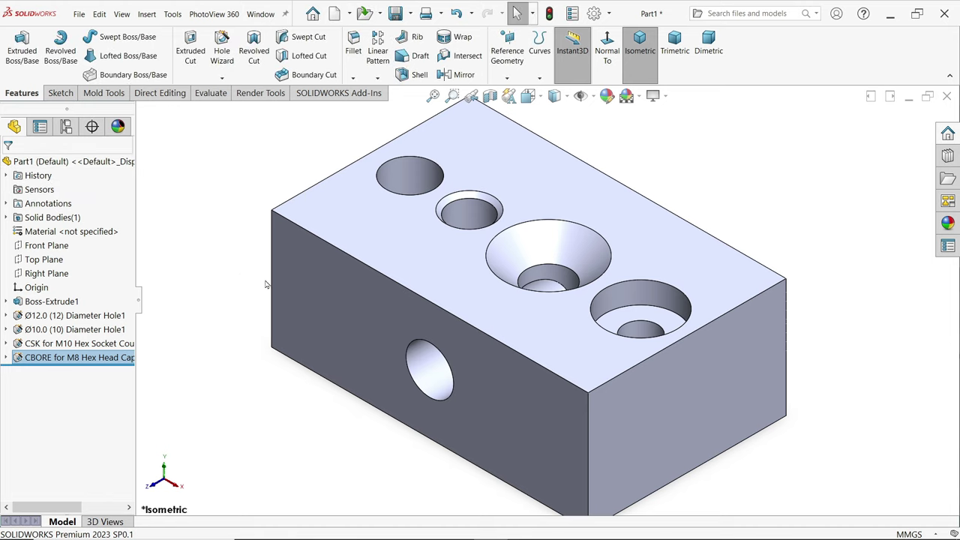